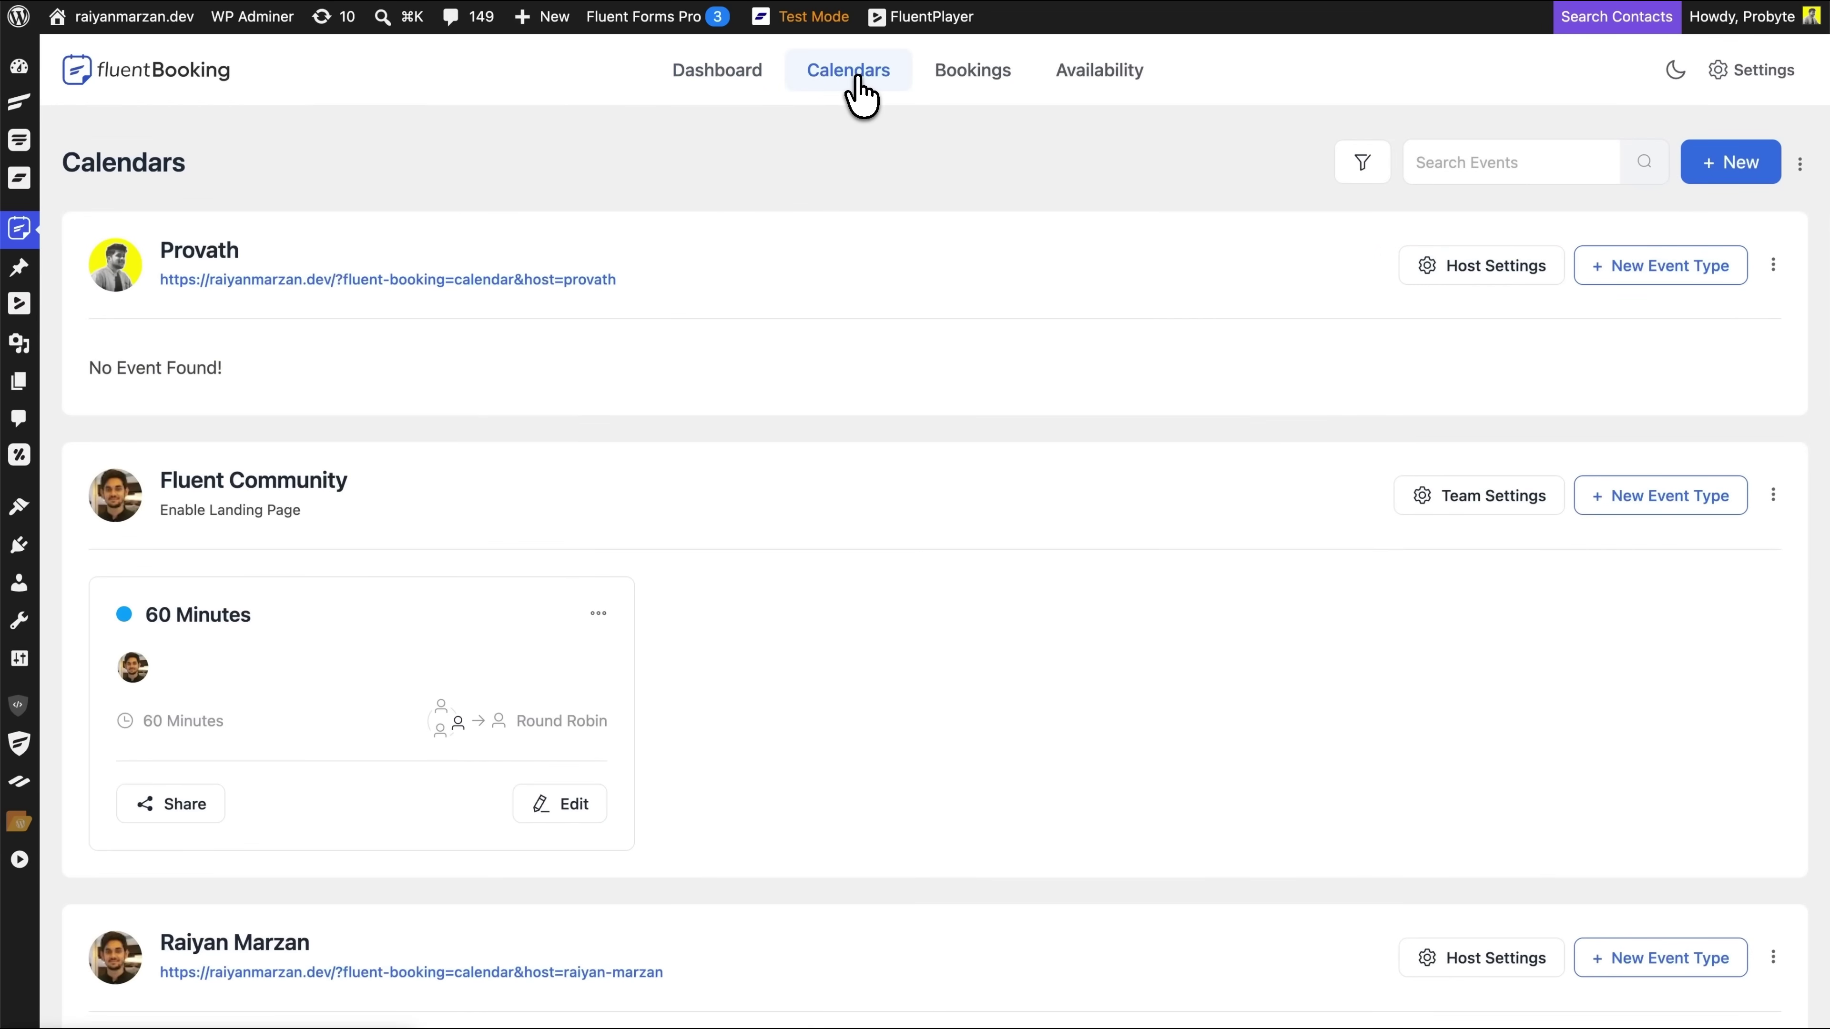
Start a new event type on the first host's calendar
click(1733, 179)
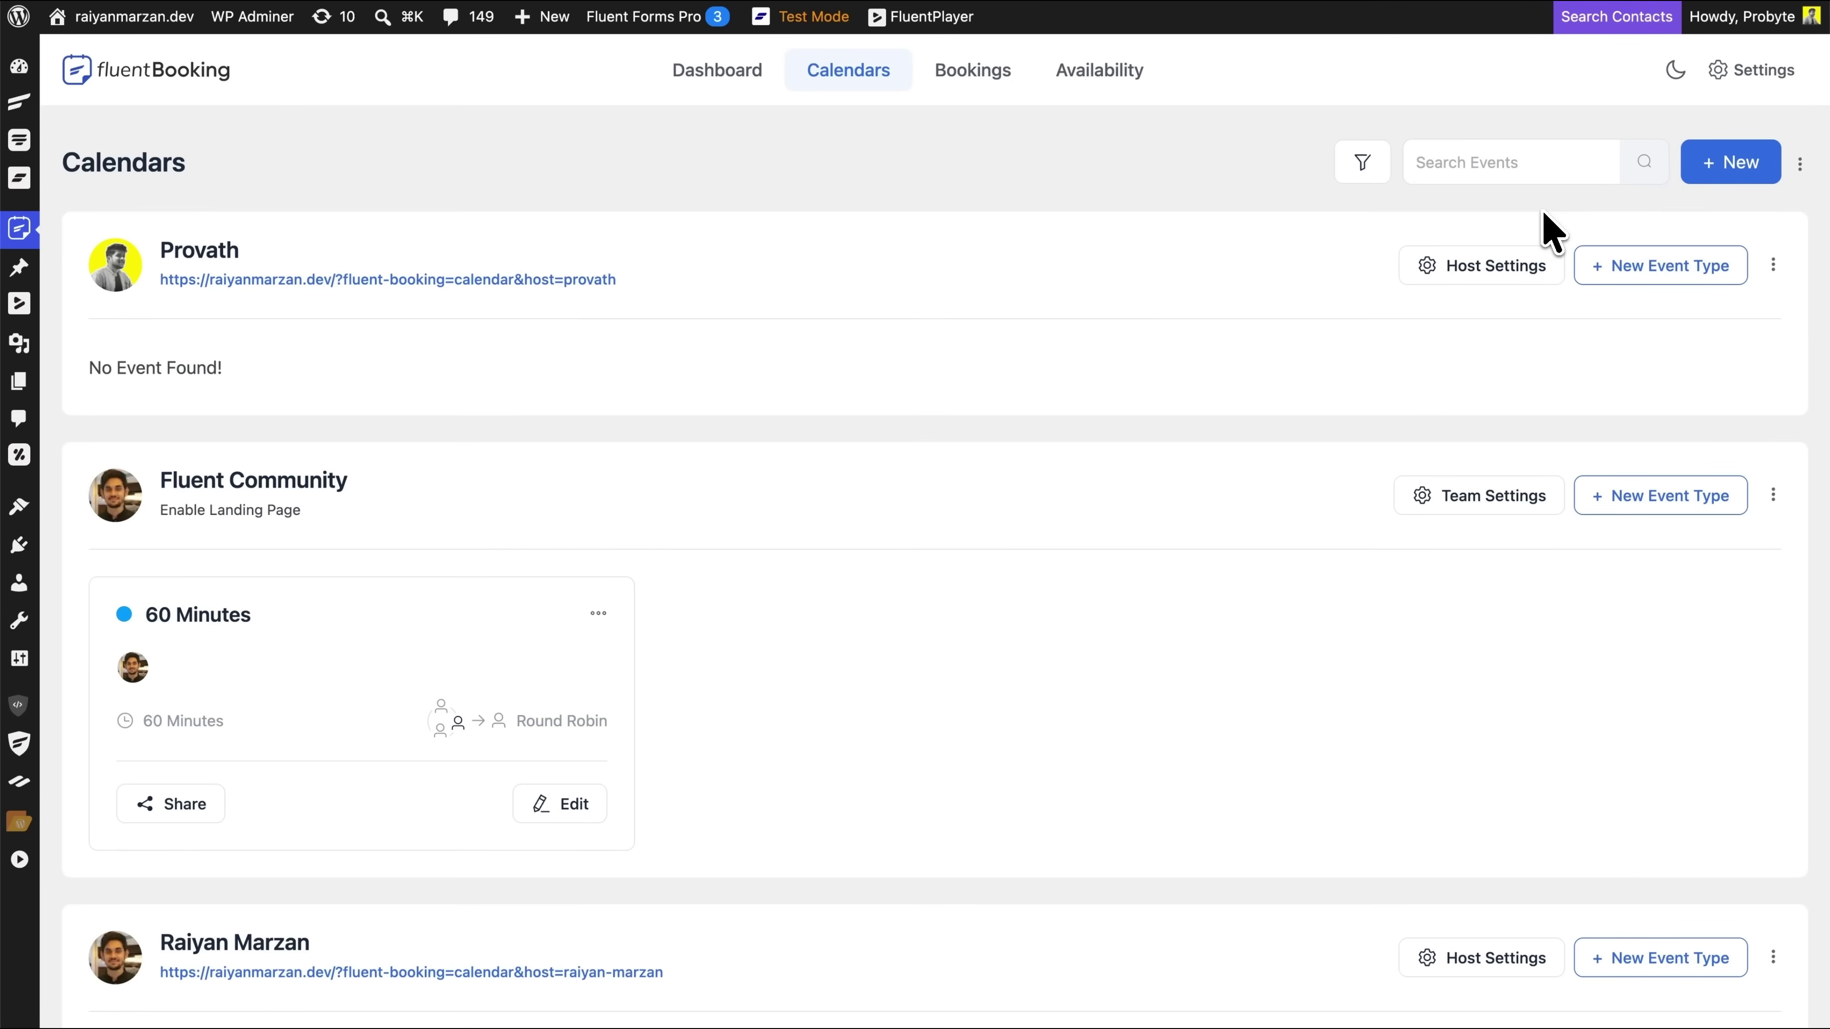
click(1631, 267)
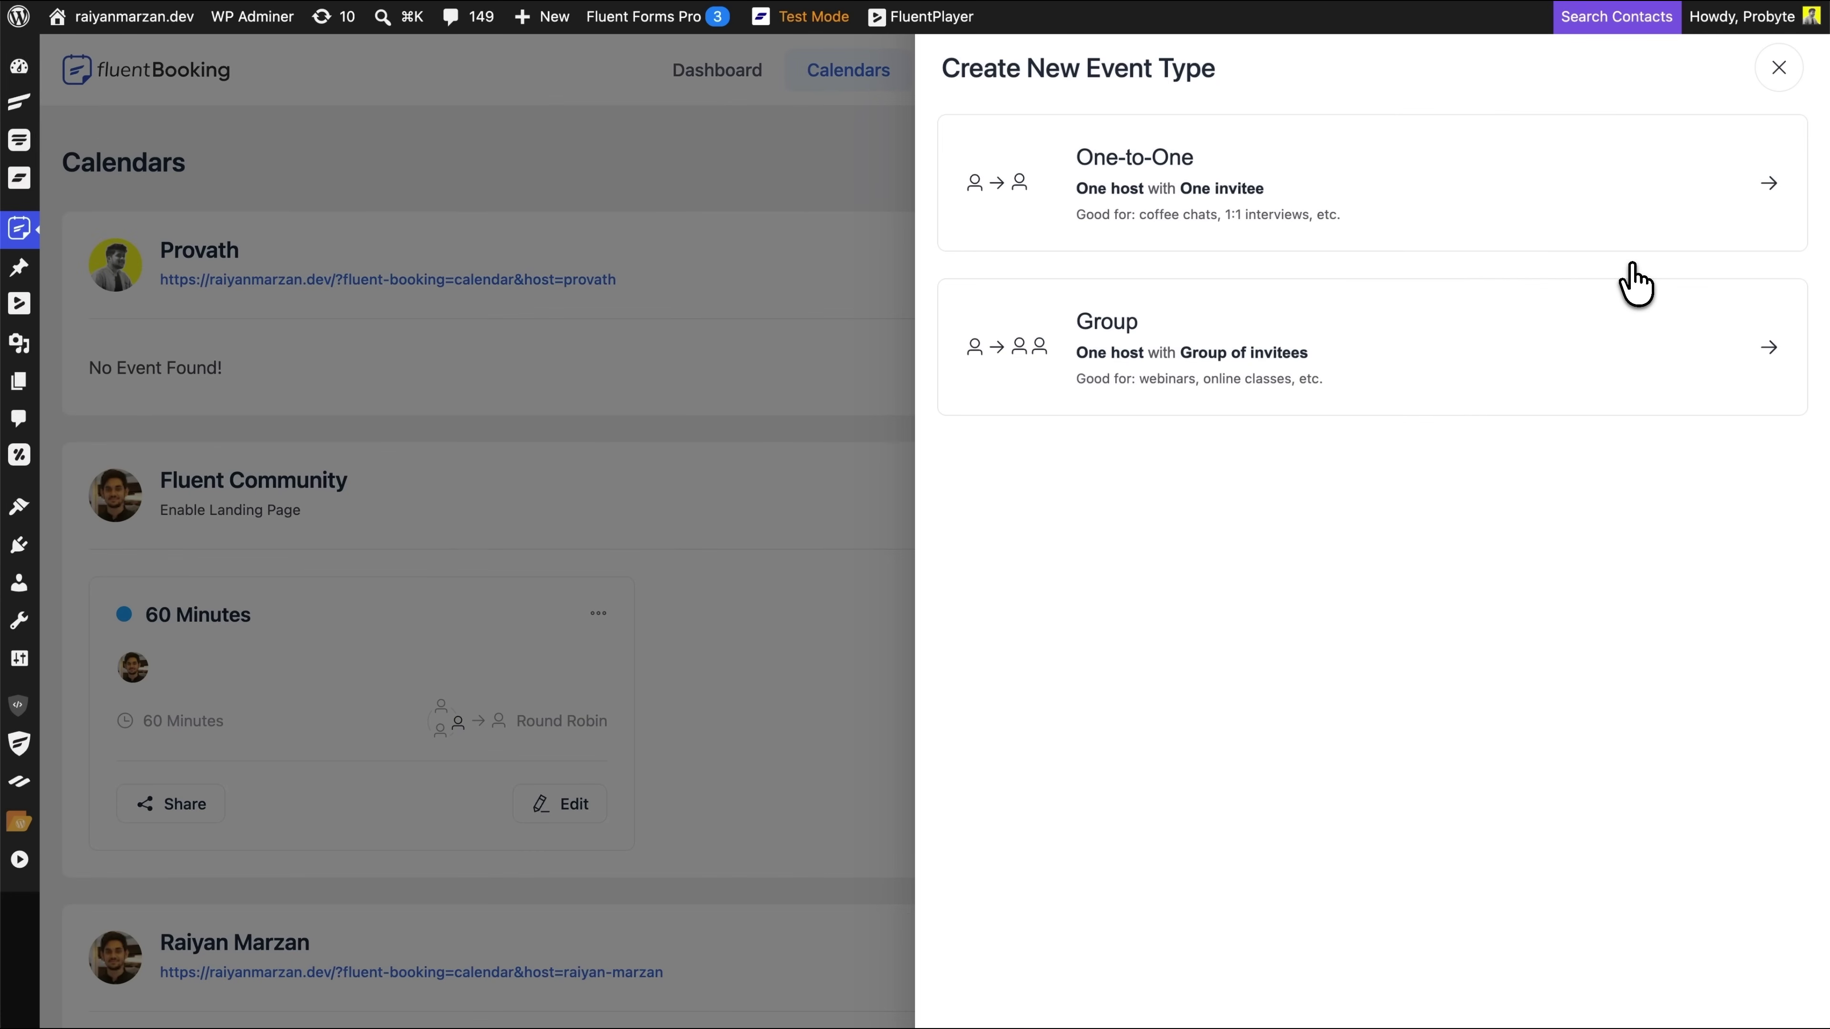
Create a One-to-One event named 'Interview Session' with a pasted first-round interview description
click(1497, 189)
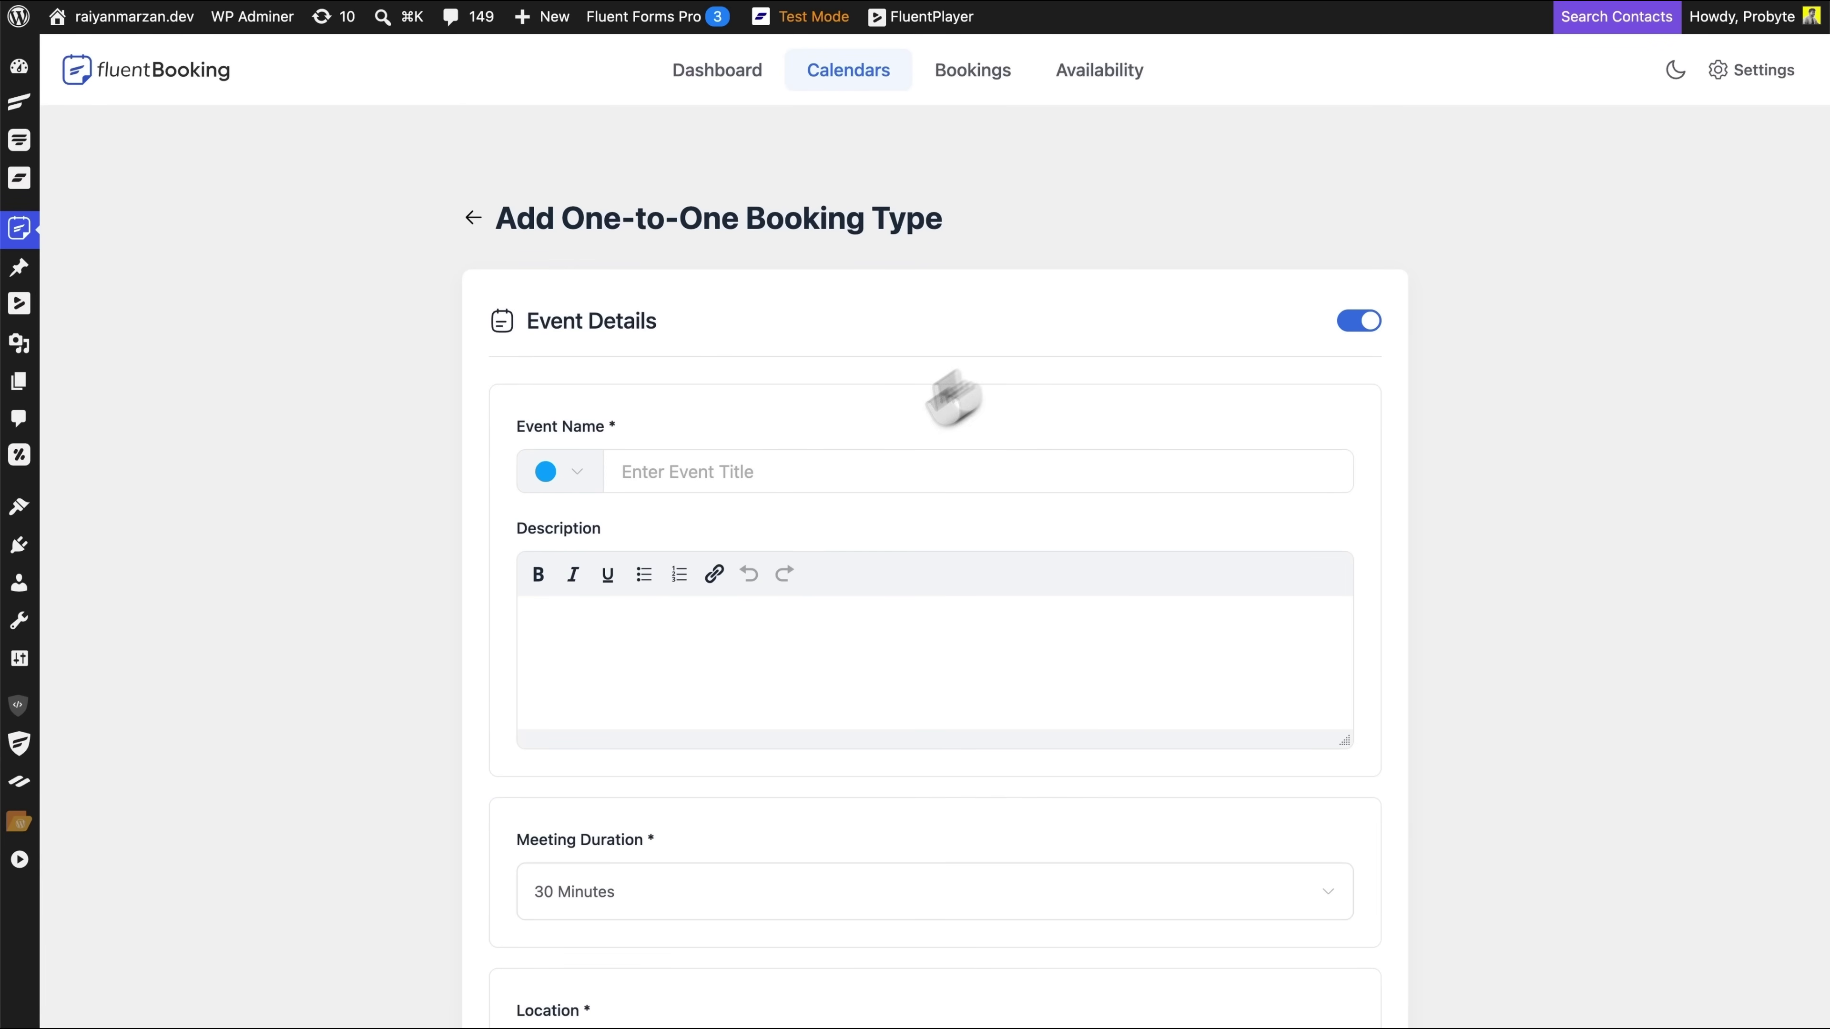
click(803, 482)
text(Interview Session)
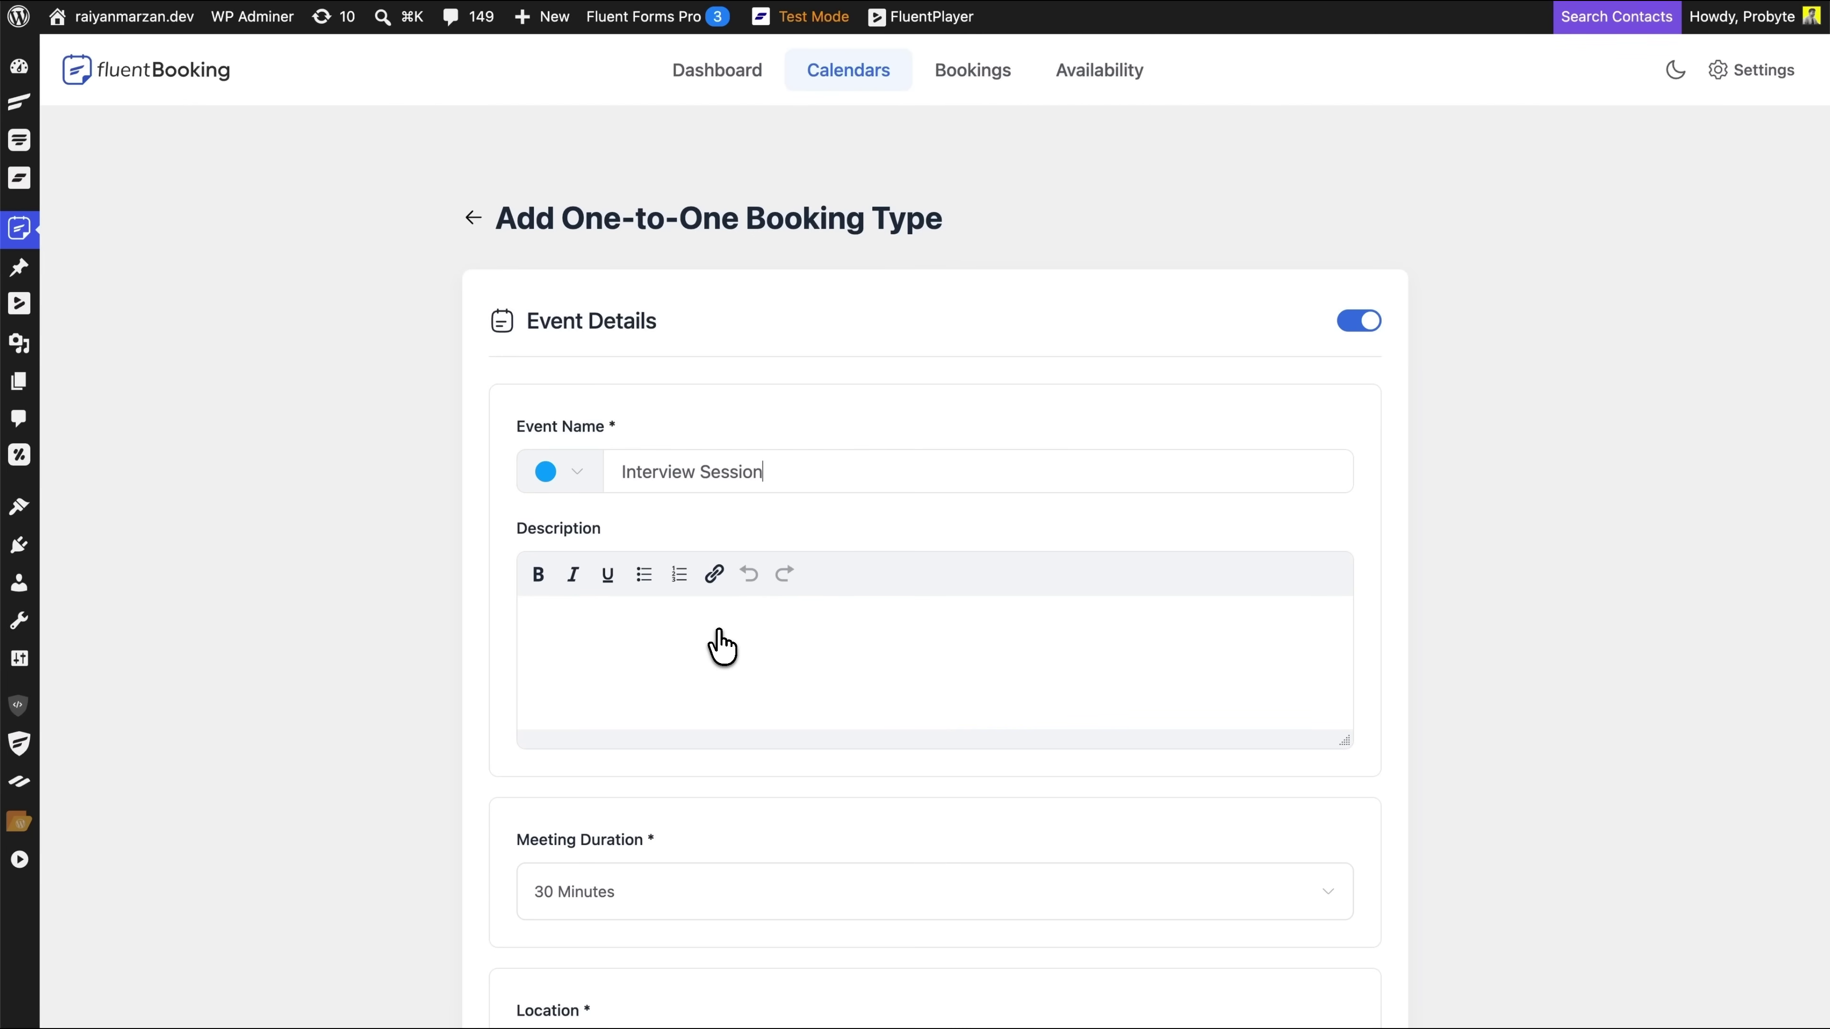
click(720, 644)
text(Choose a time for your first-round interview. Please make sure you’re available for the full session.)
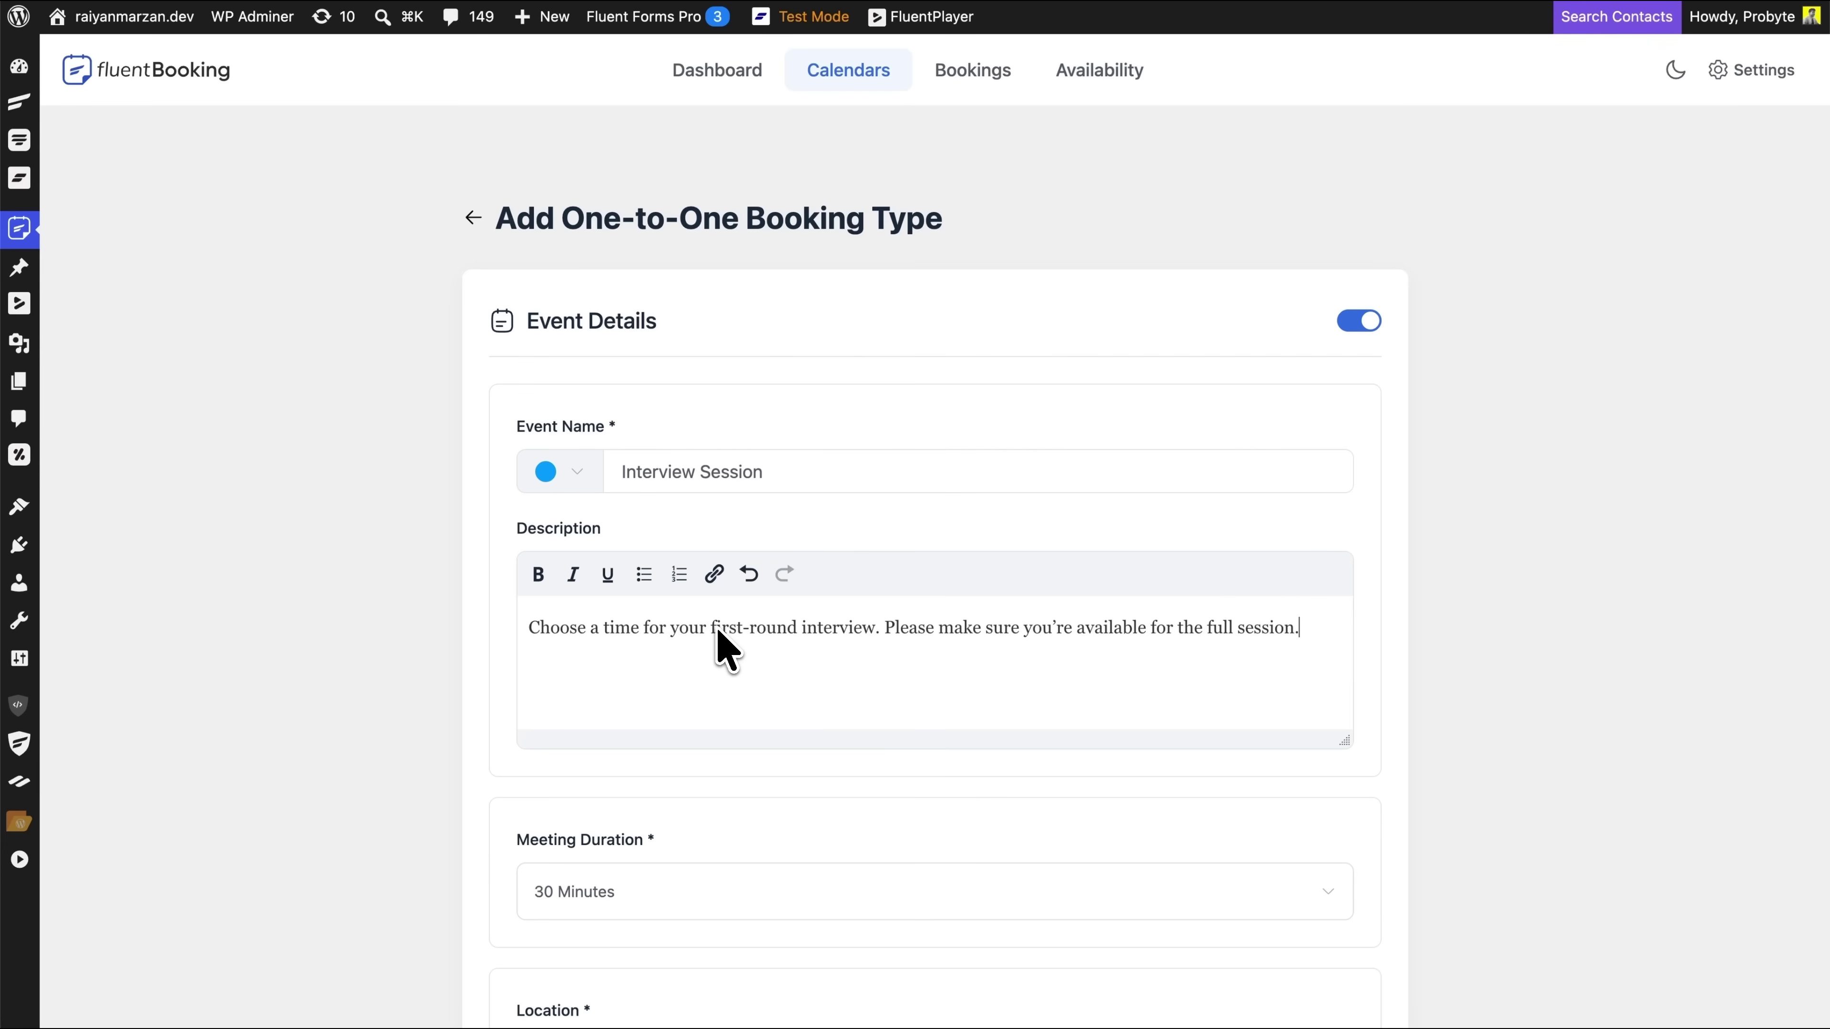
Keep the duration at 30 Minutes and set the location to Google Meet
scroll(720, 644, down, 5)
click(700, 565)
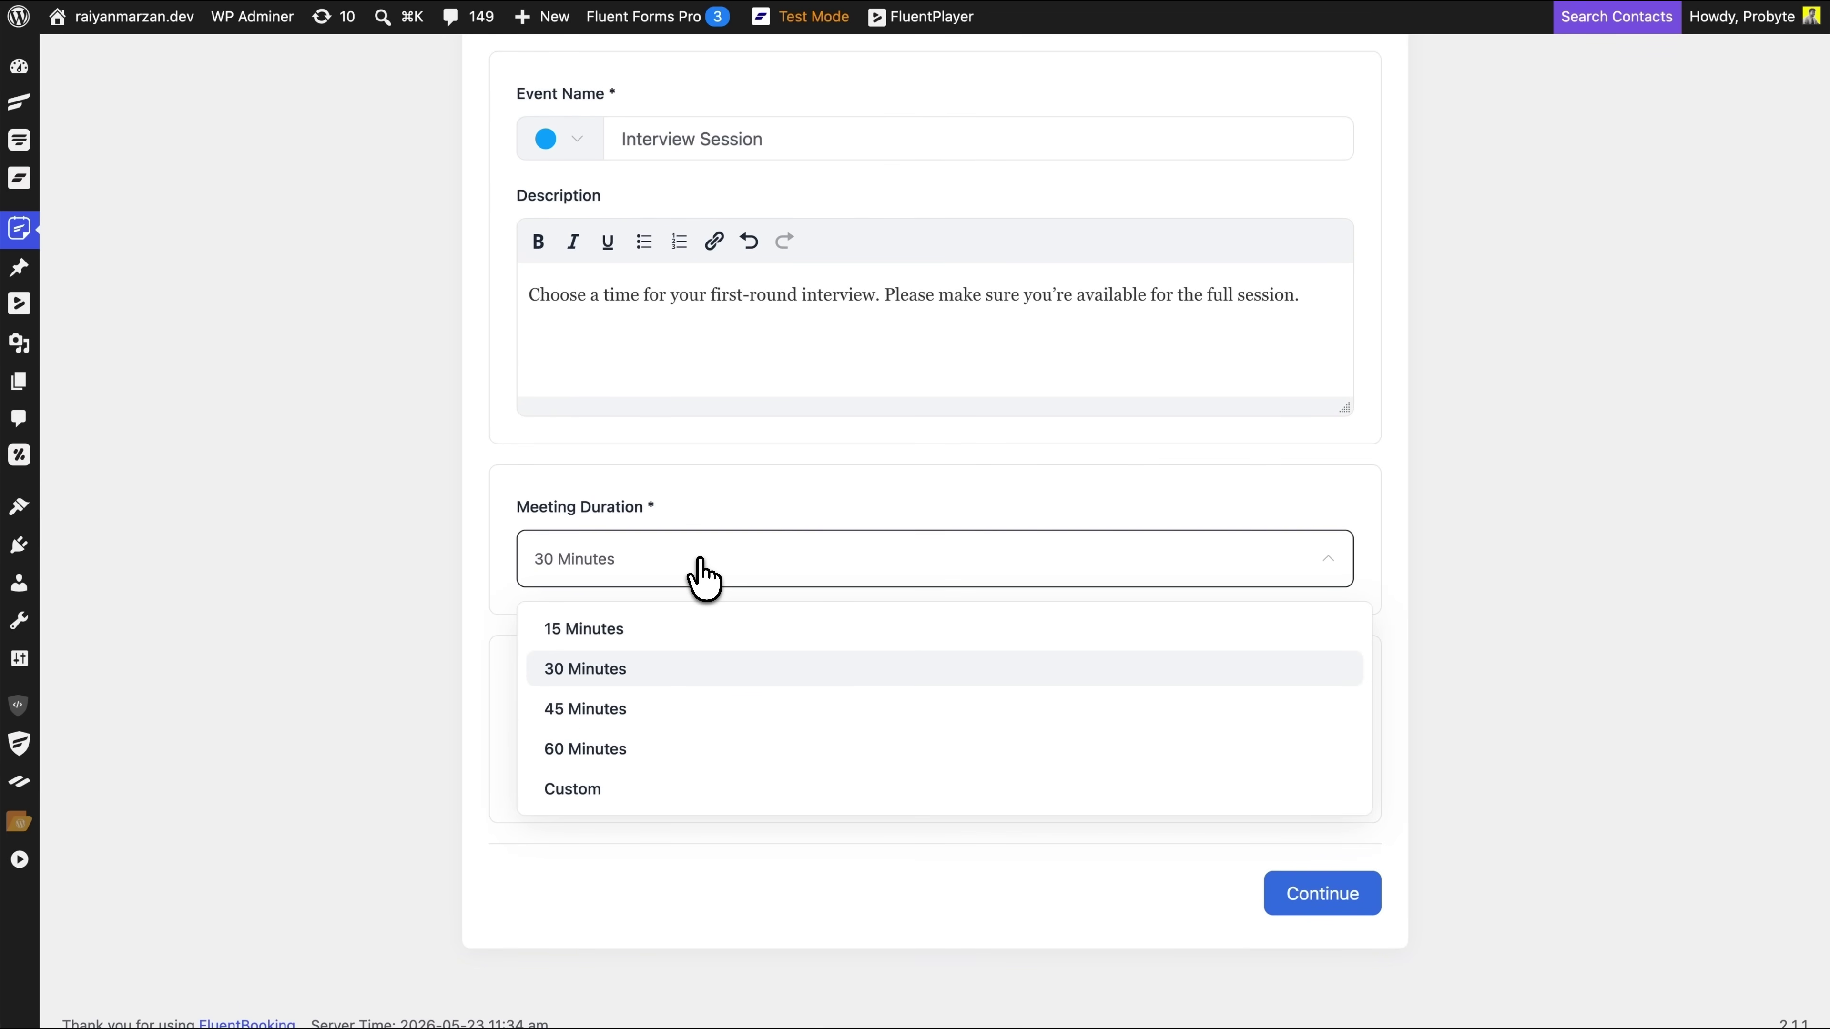
click(649, 670)
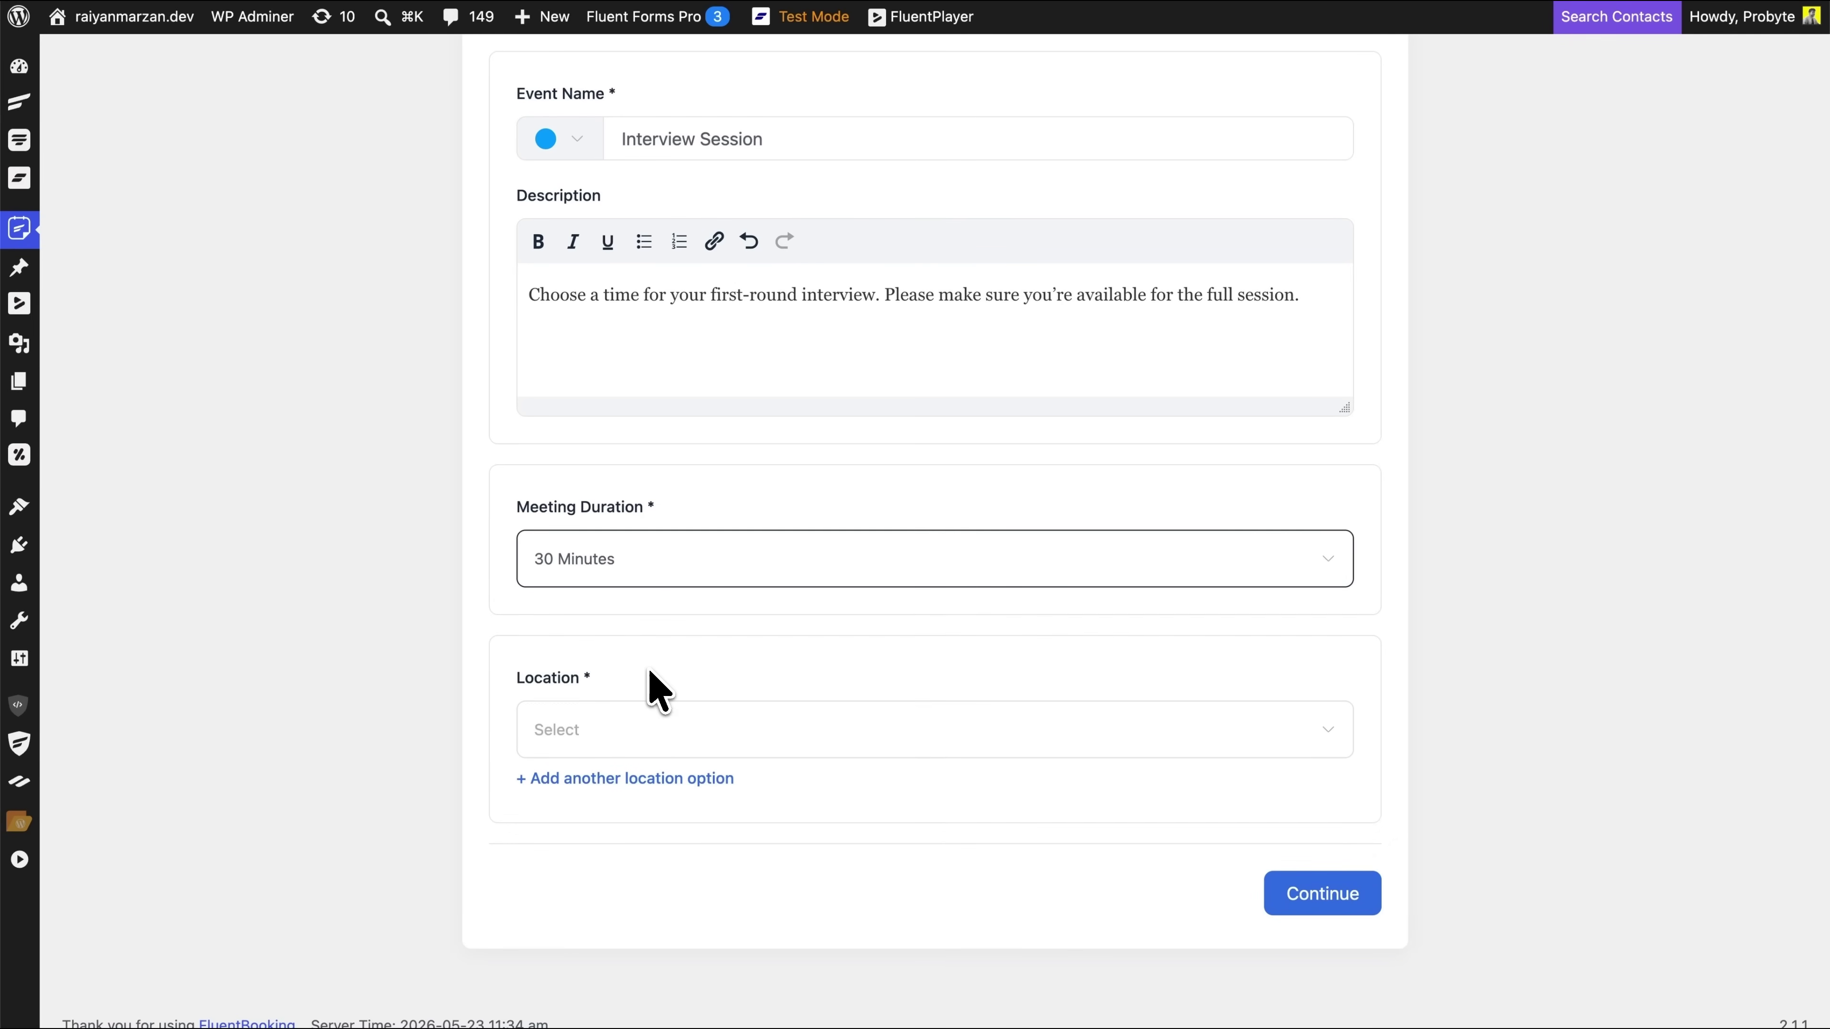
click(704, 749)
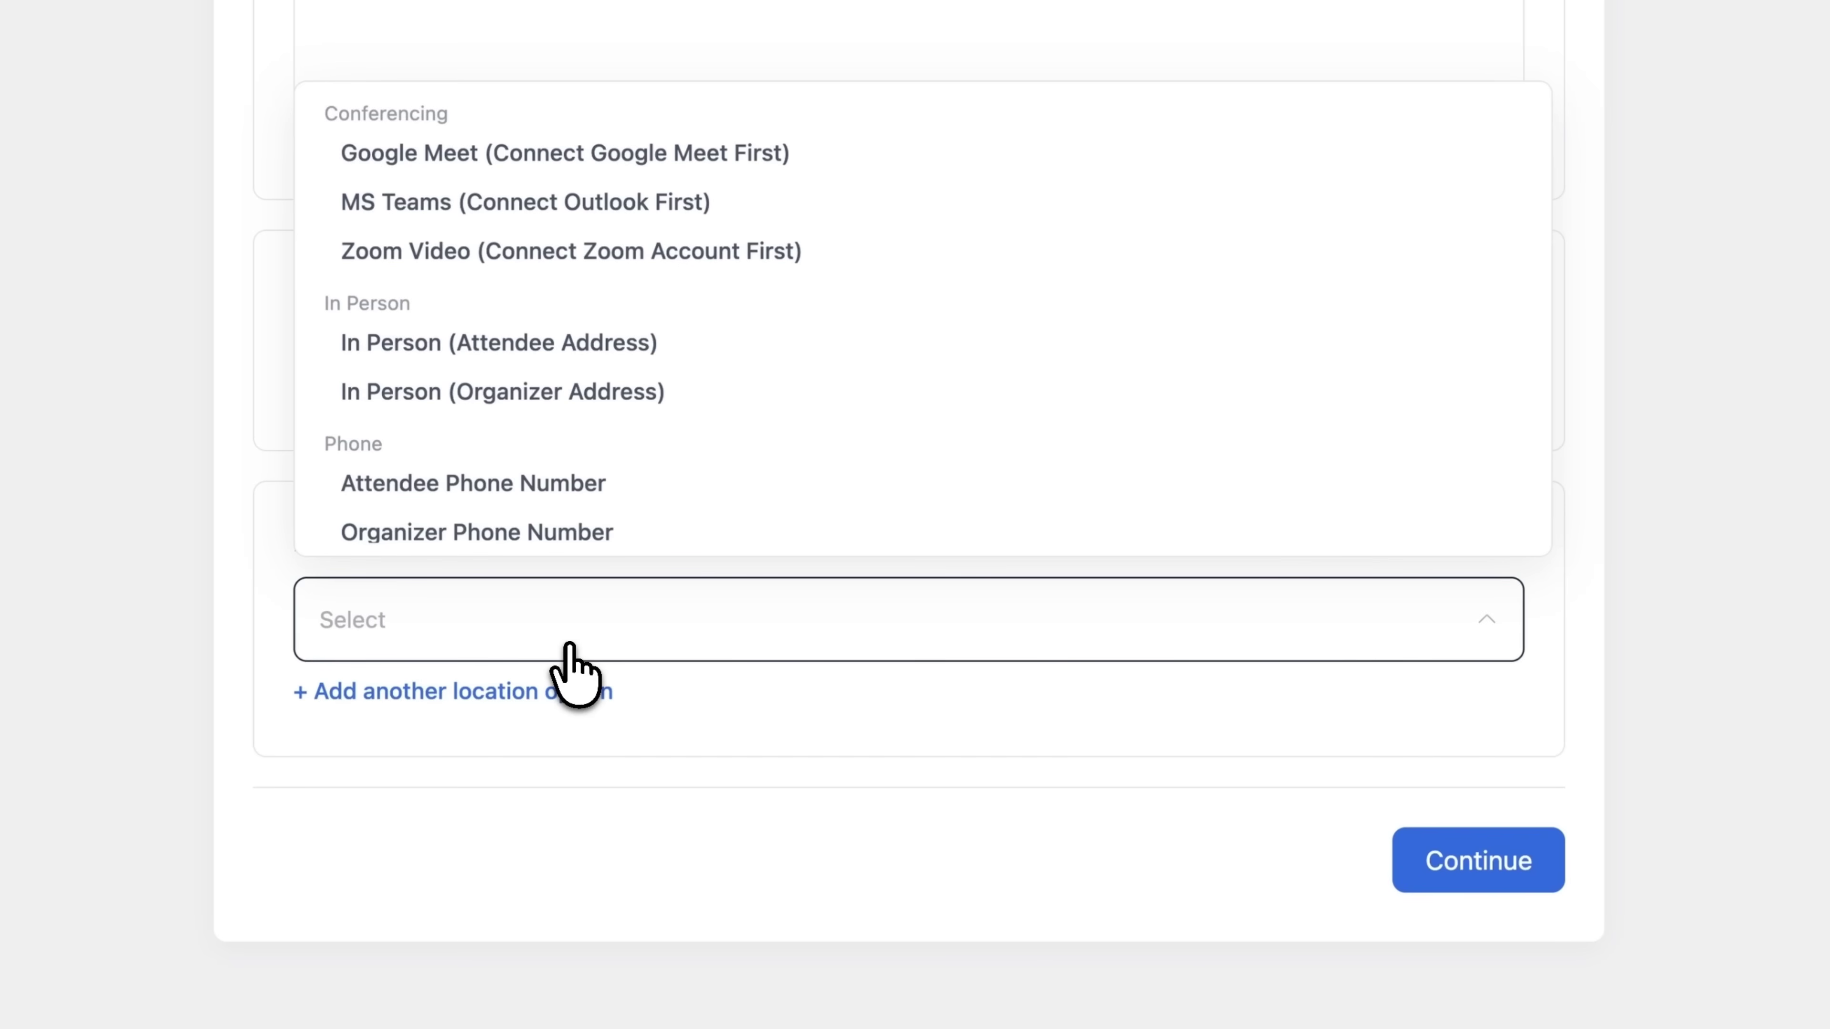
click(561, 153)
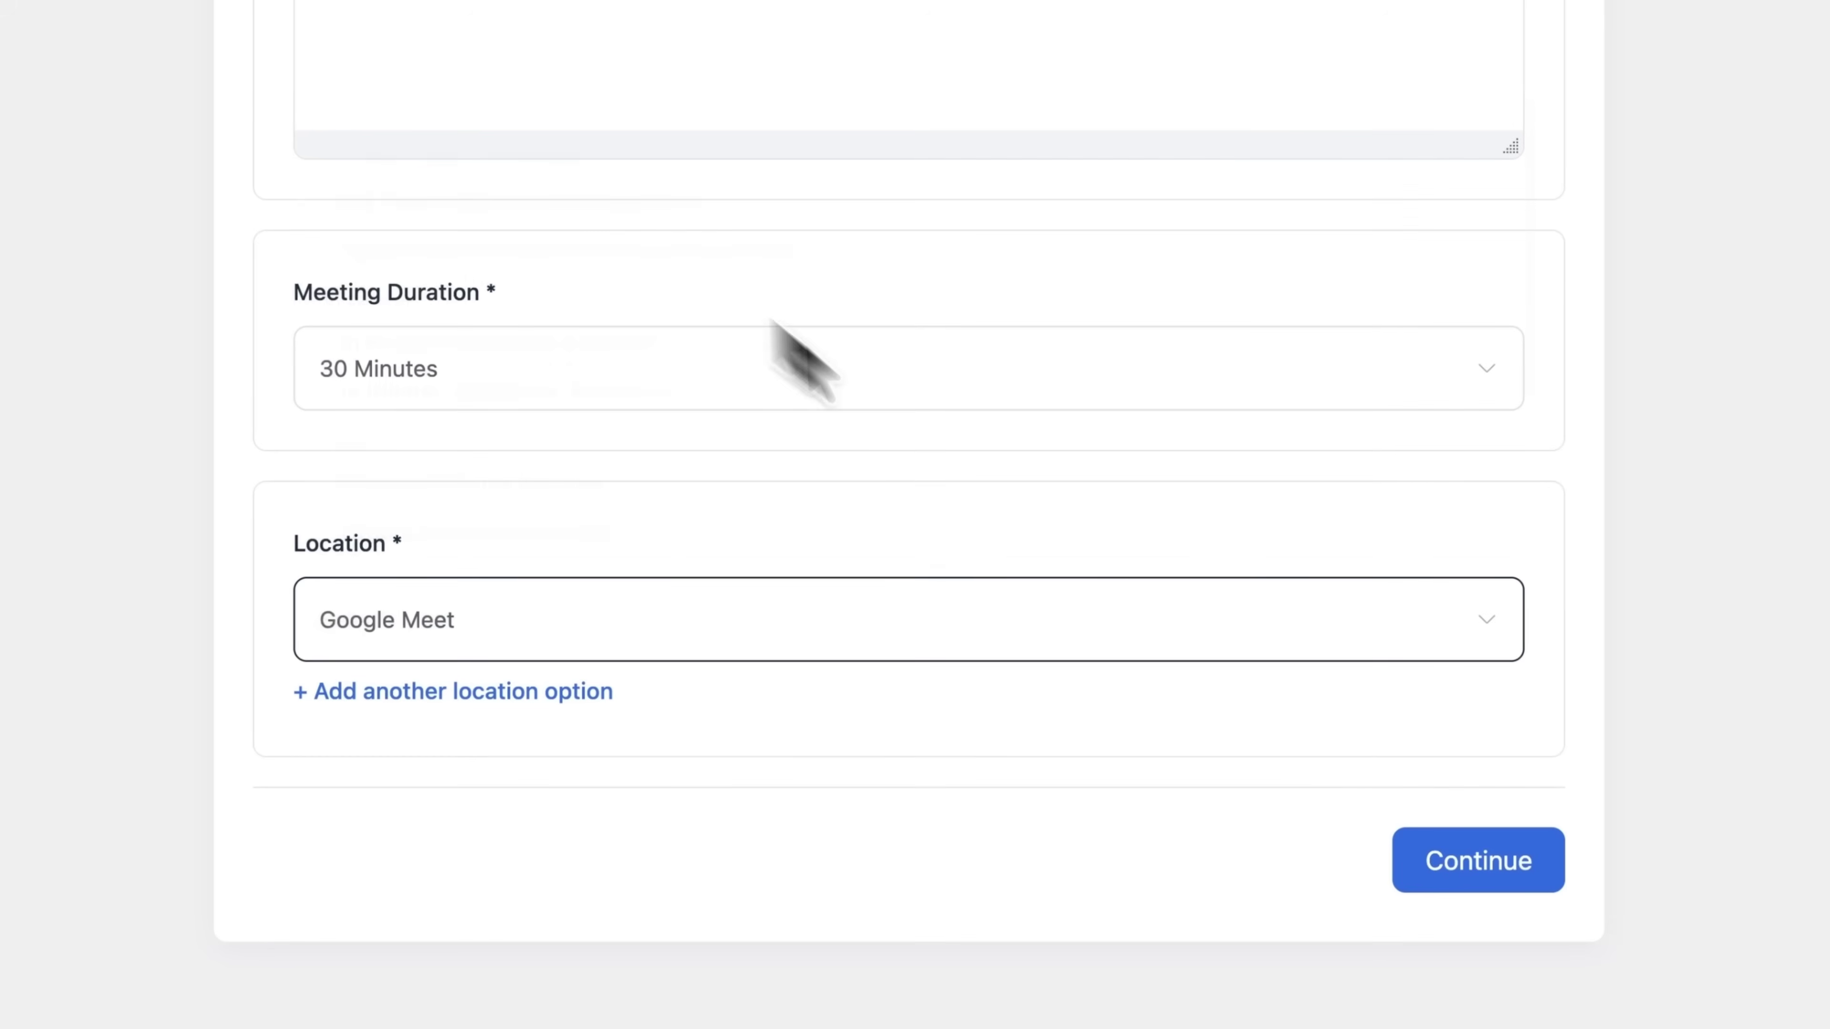
Create the Interview Session event and go to its settings
click(1326, 894)
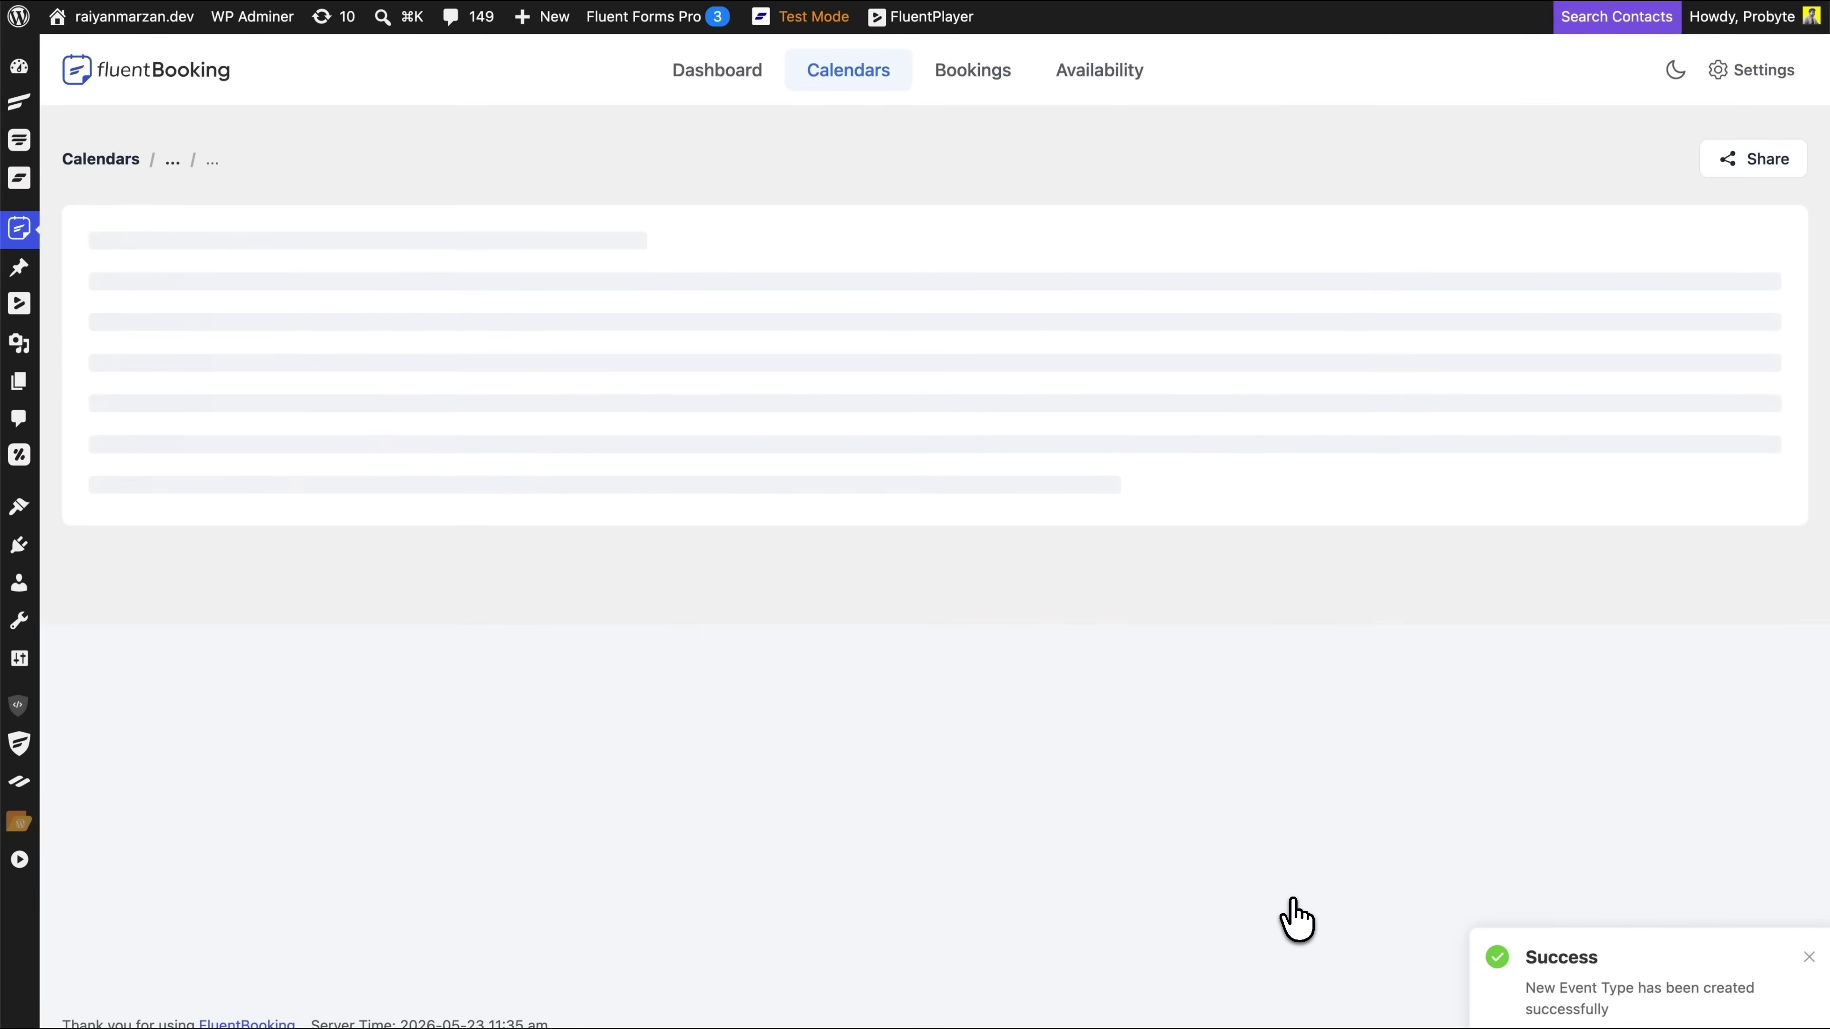
scroll(1297, 919, down, 2)
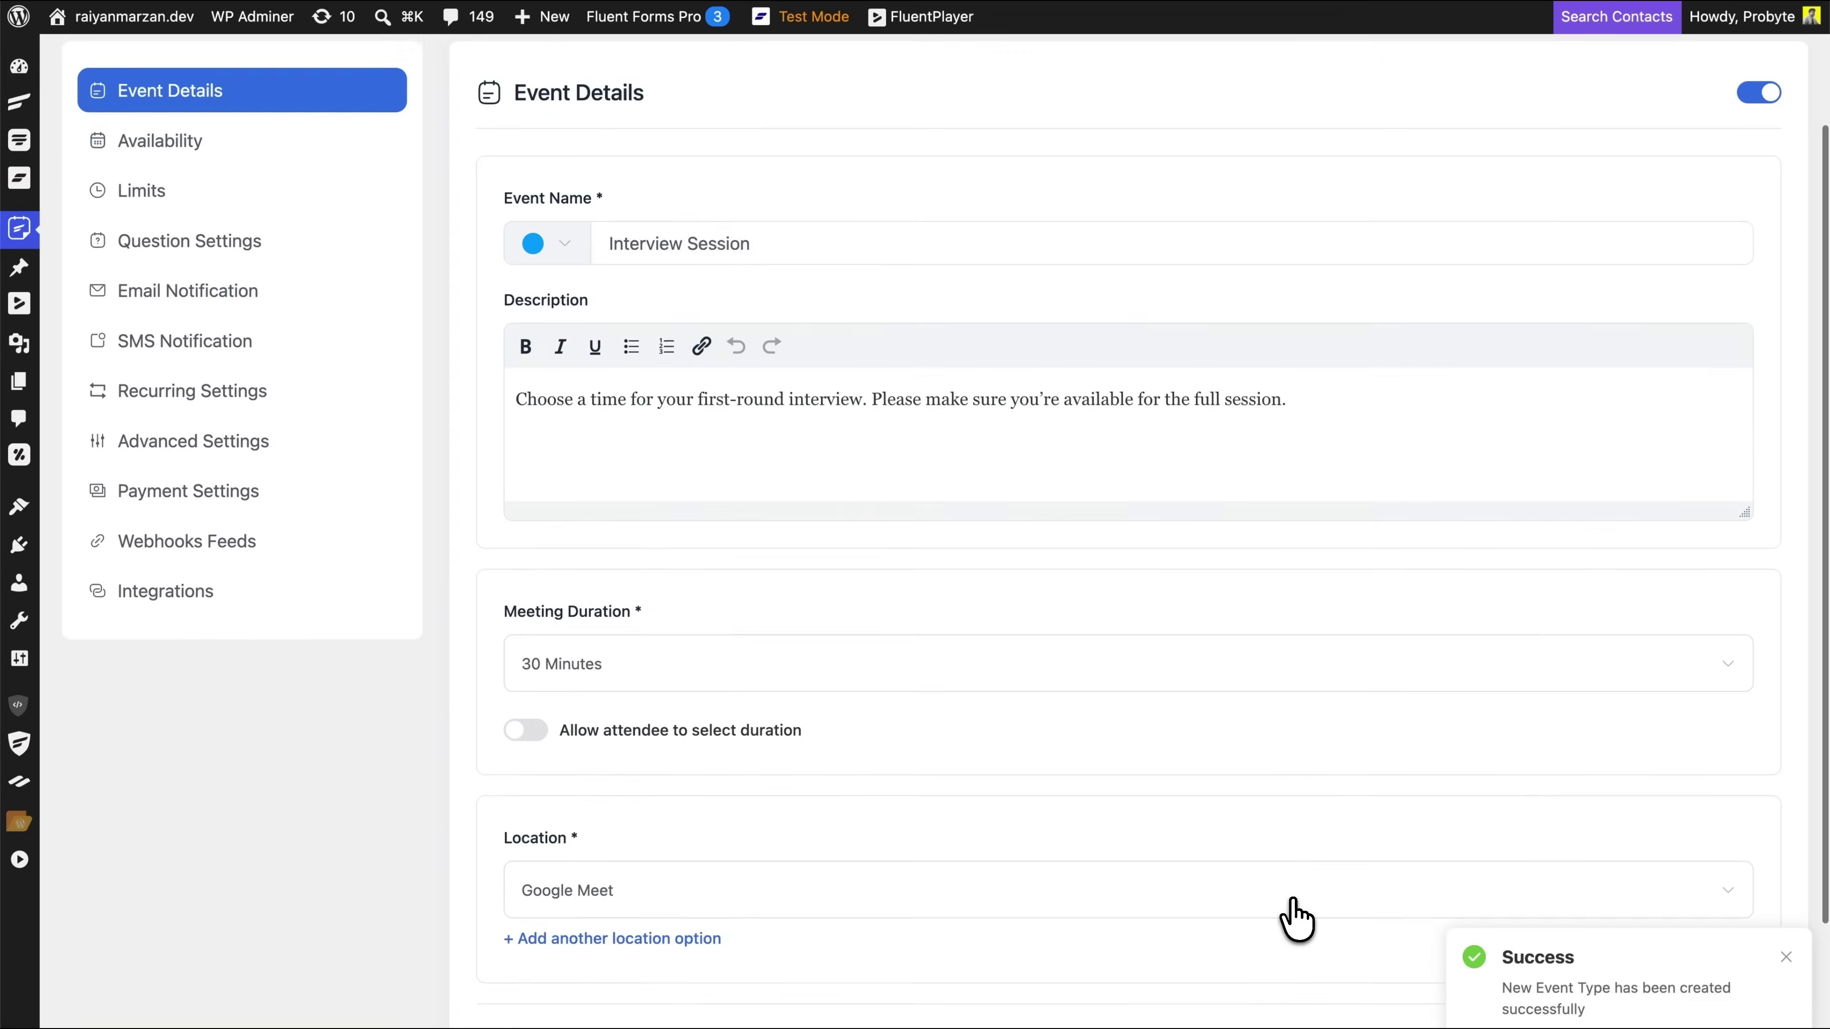
scroll(1296, 919, down, 2)
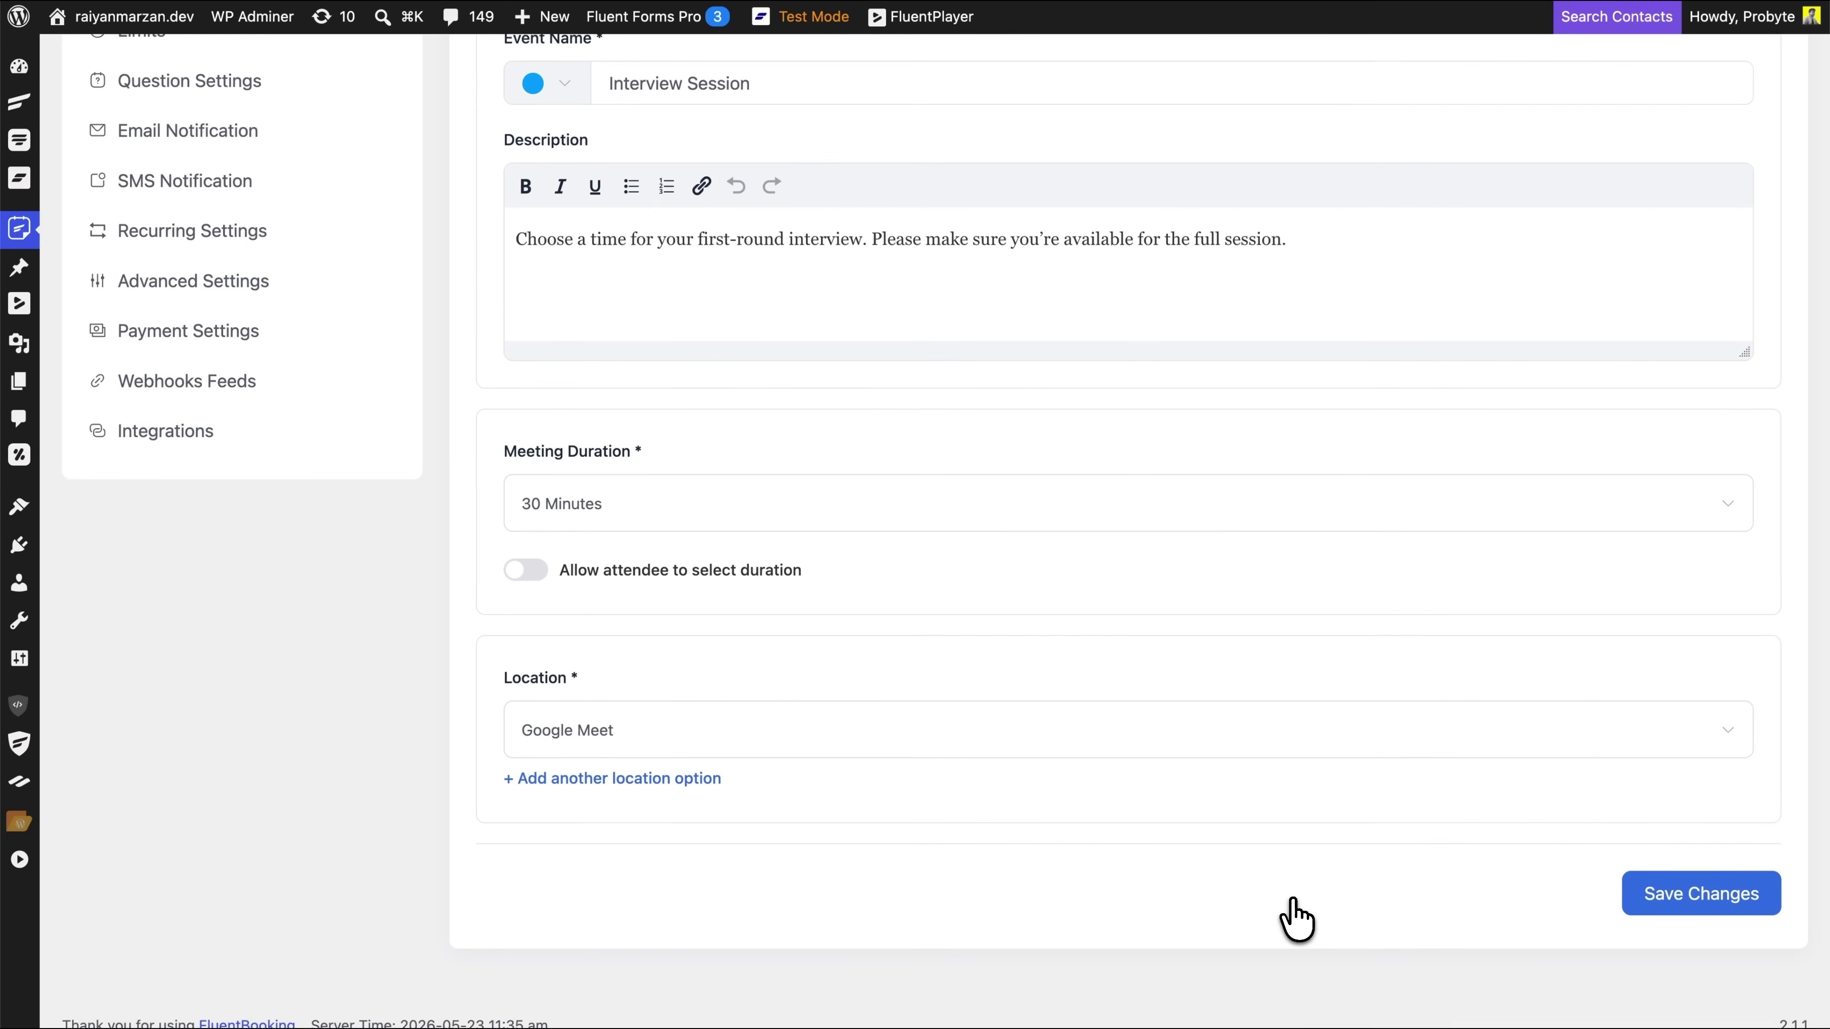
scroll(1296, 919, up, 5)
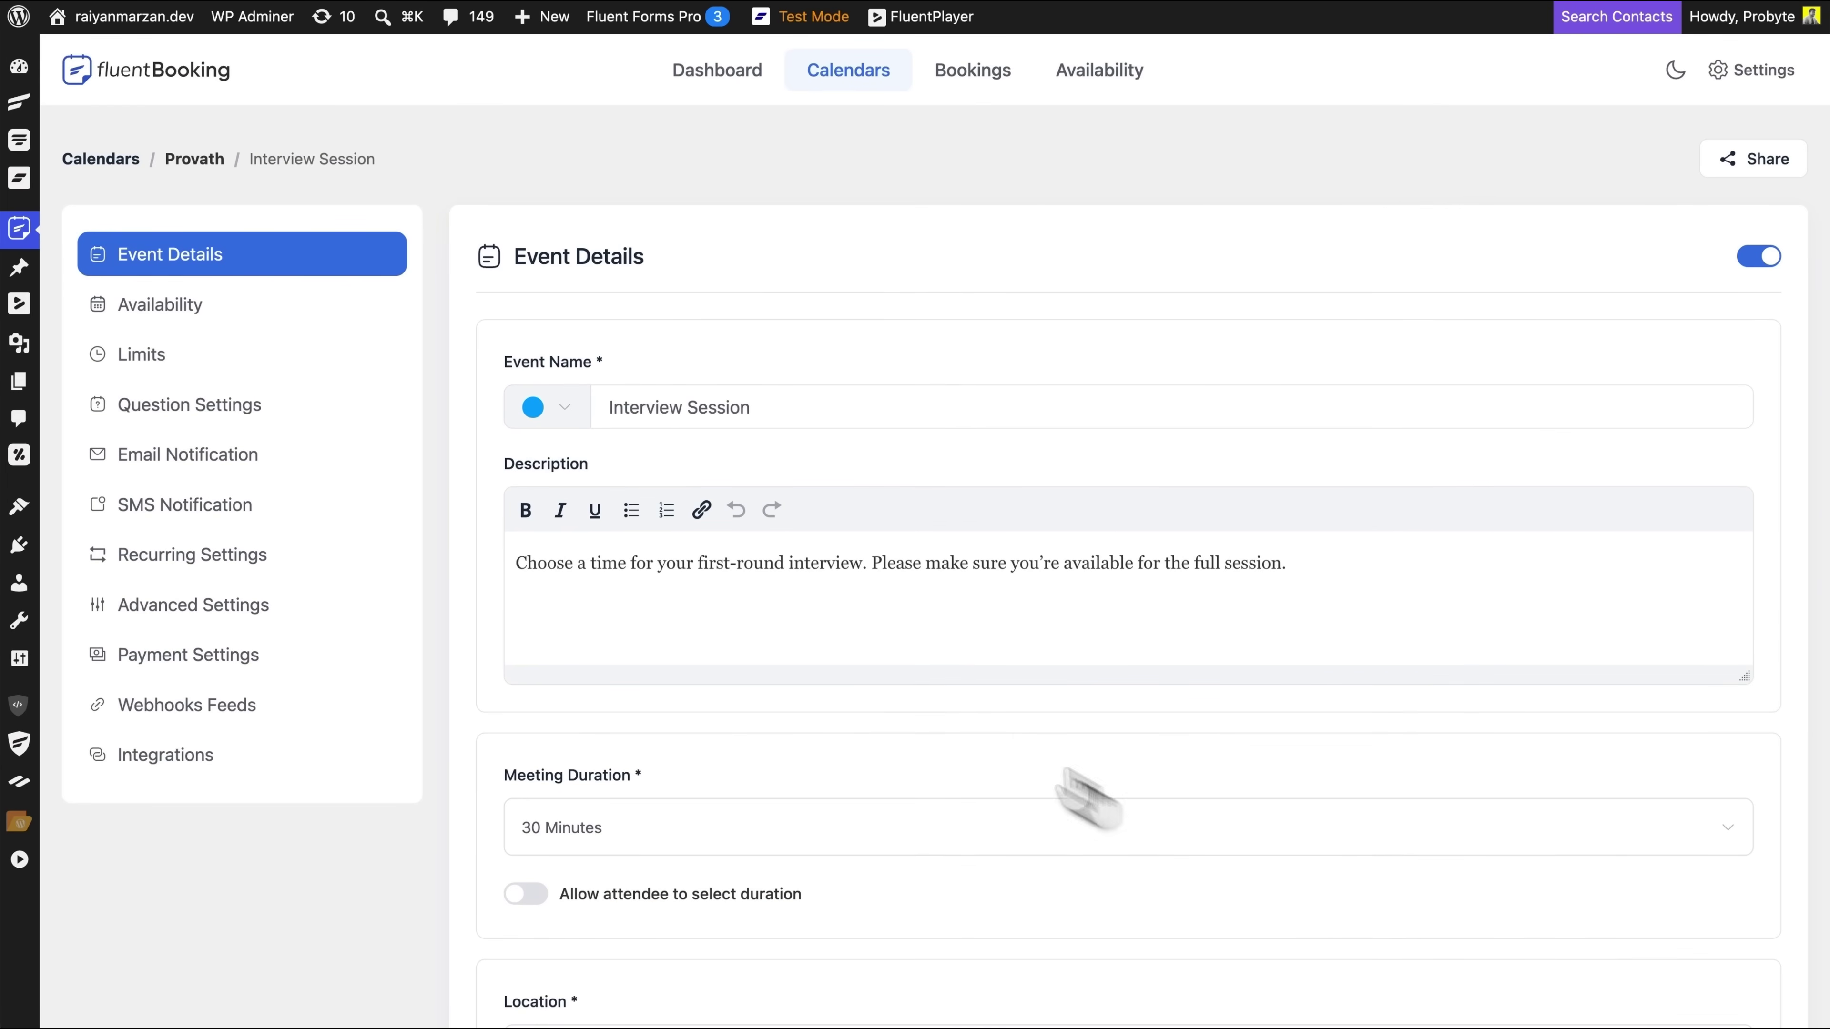
Set custom availability of 10:00–16:00 Monday to Thursday with Friday unavailable, and save
click(301, 335)
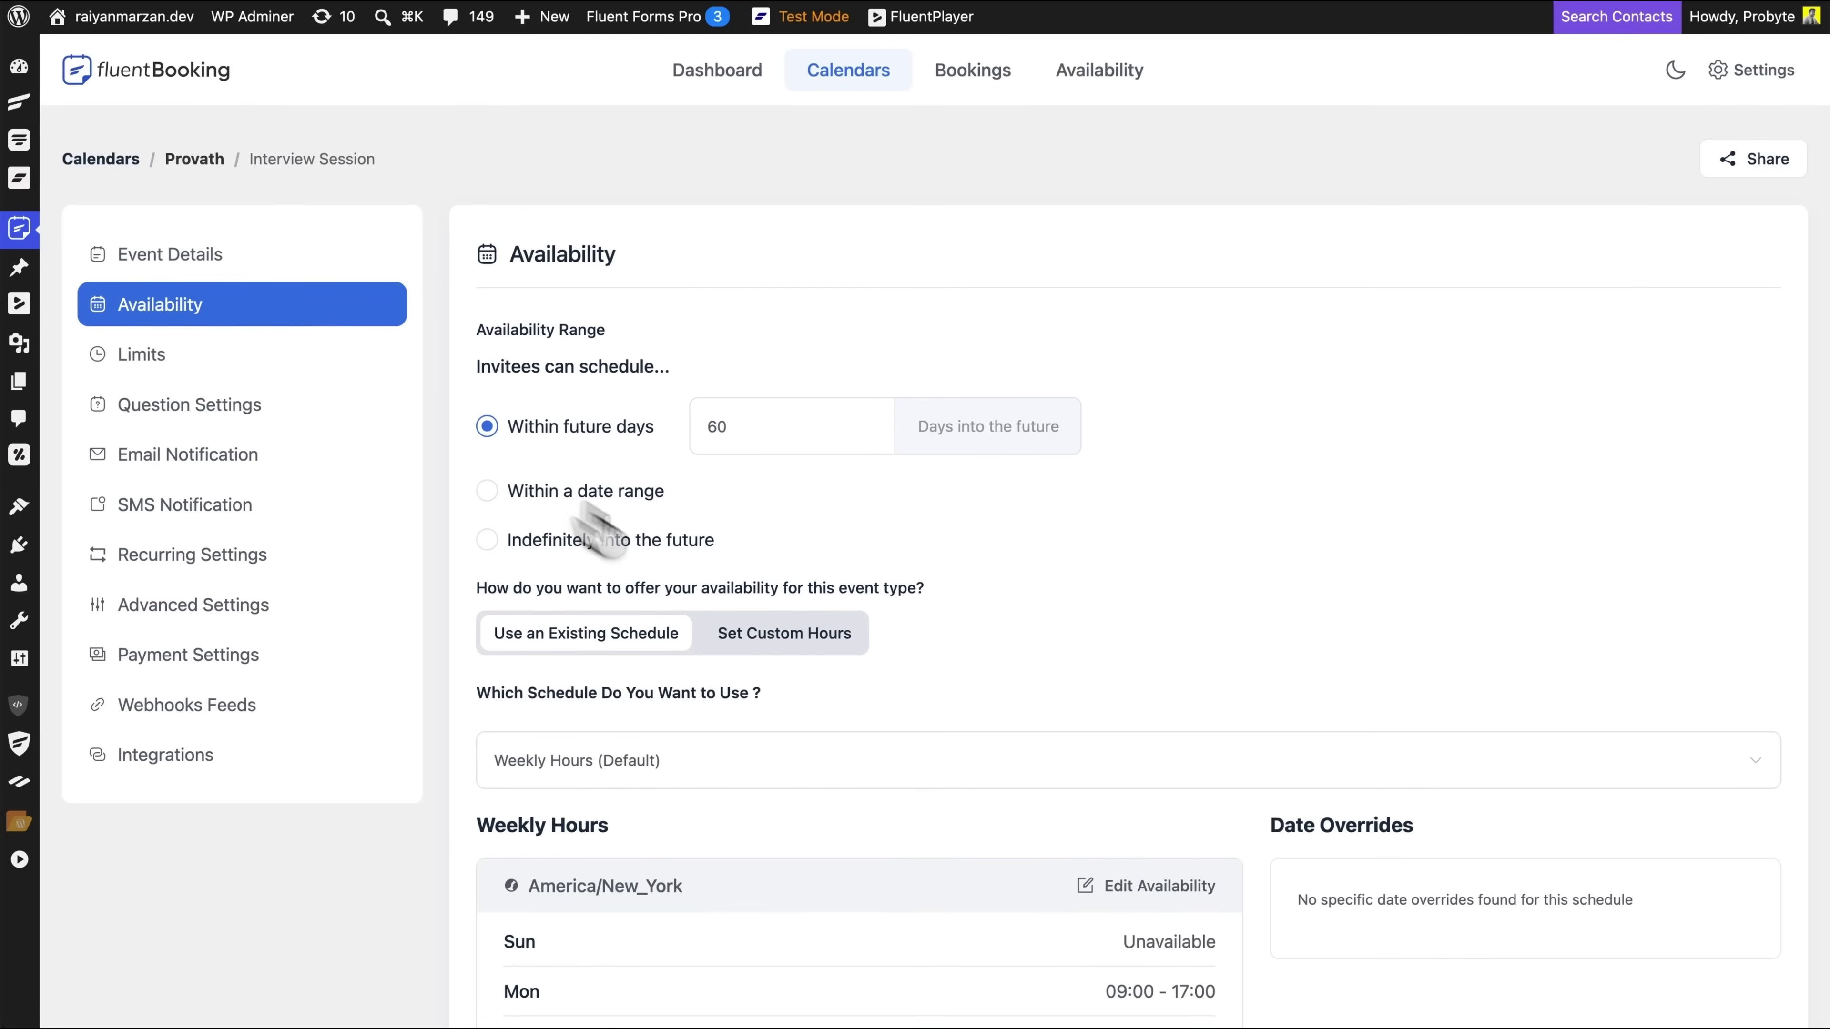
click(782, 634)
scroll(781, 638, down, 4)
scroll(781, 638, down, 4)
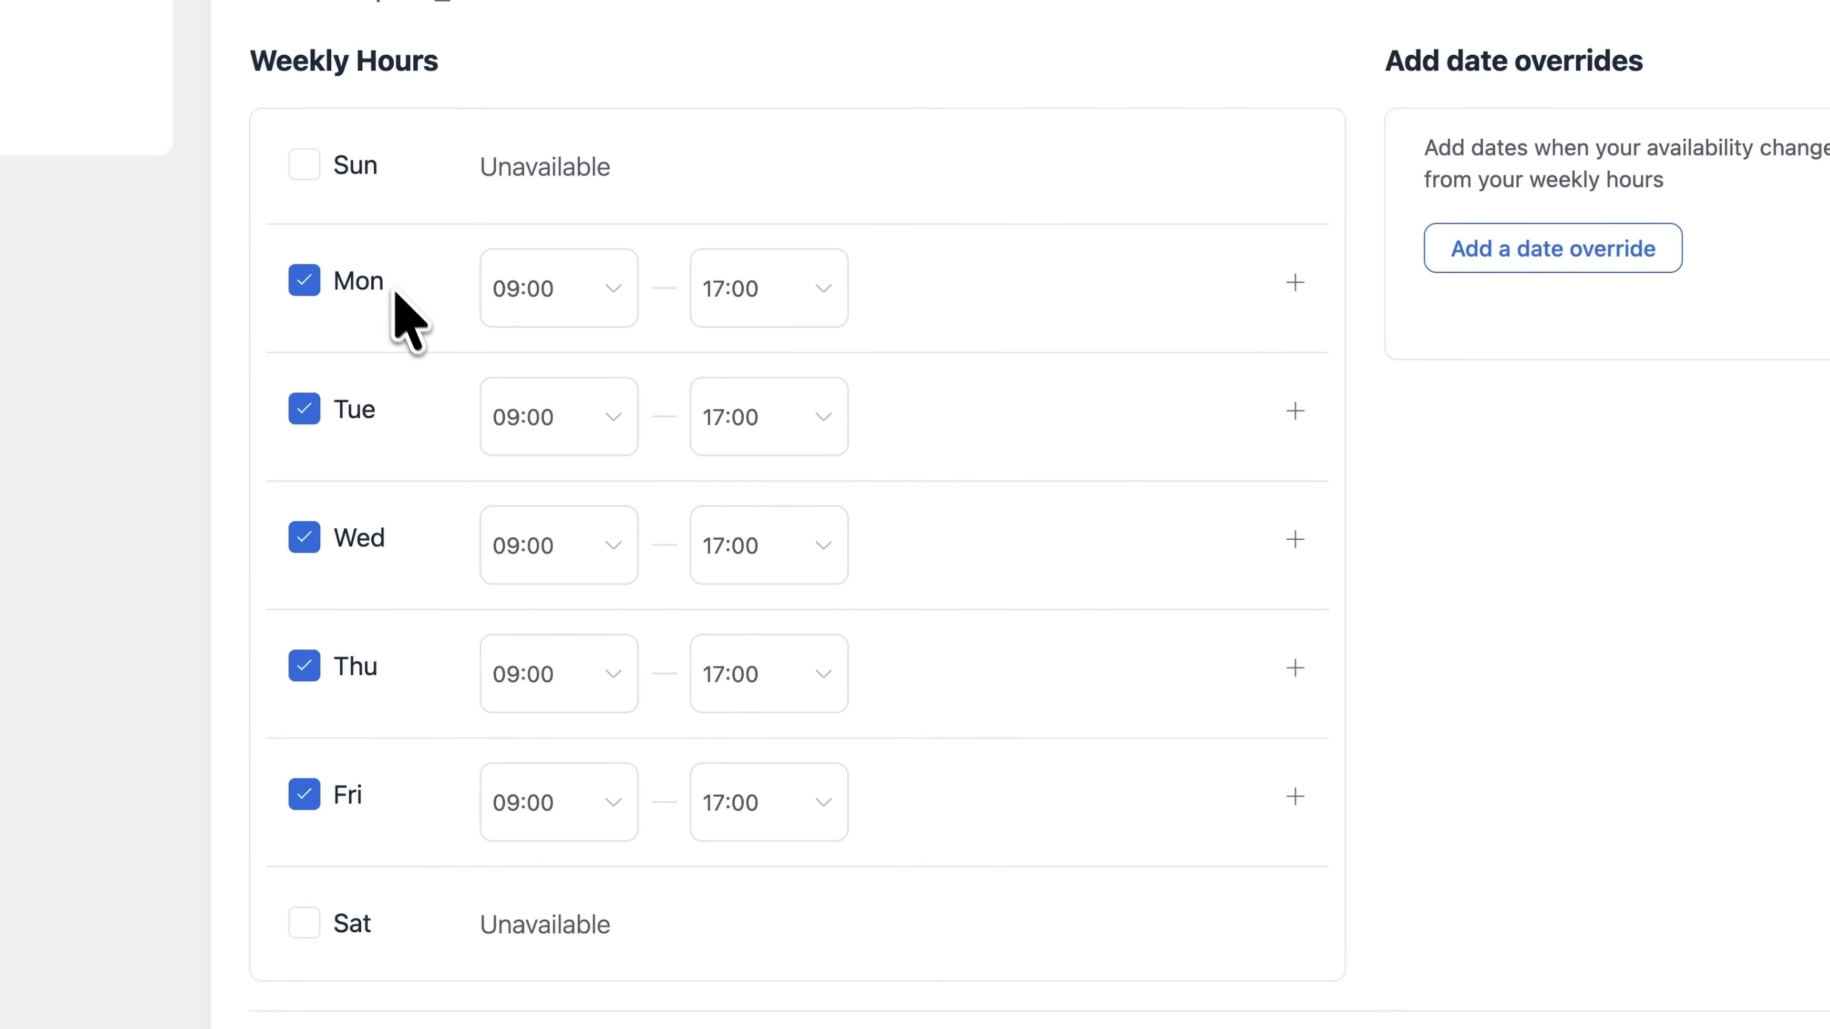
click(310, 797)
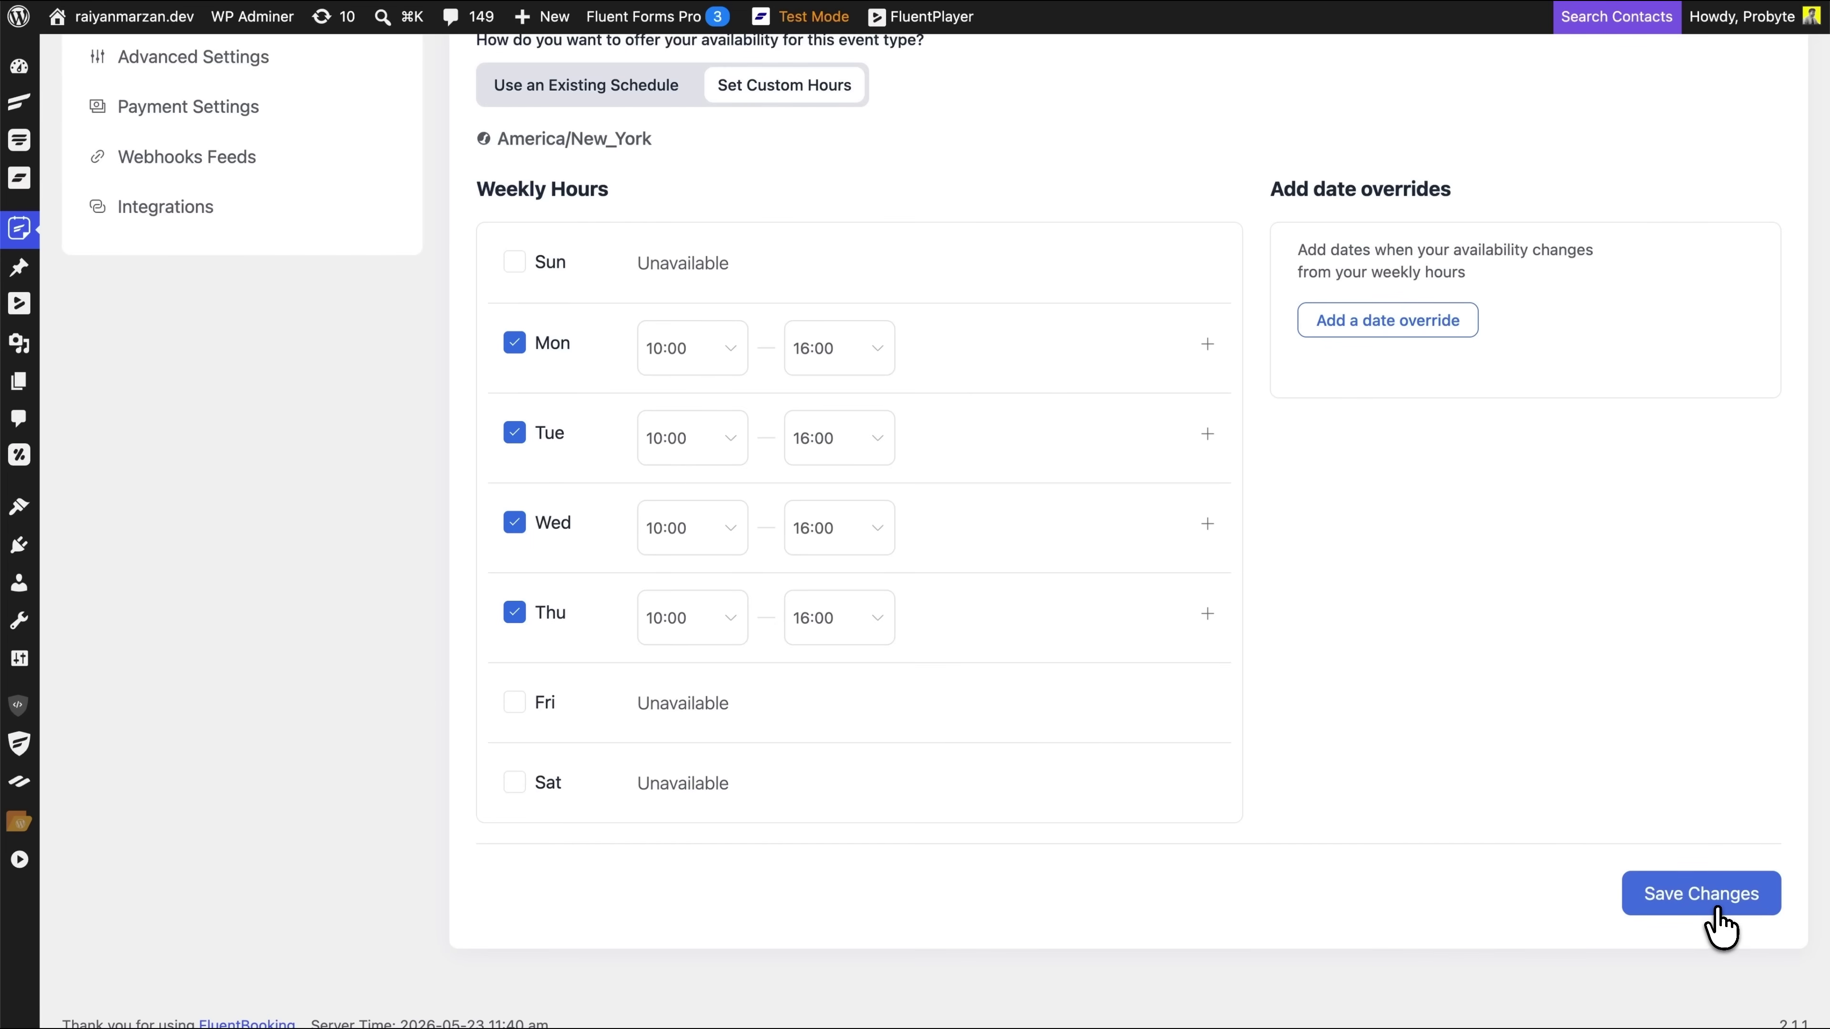
click(1717, 909)
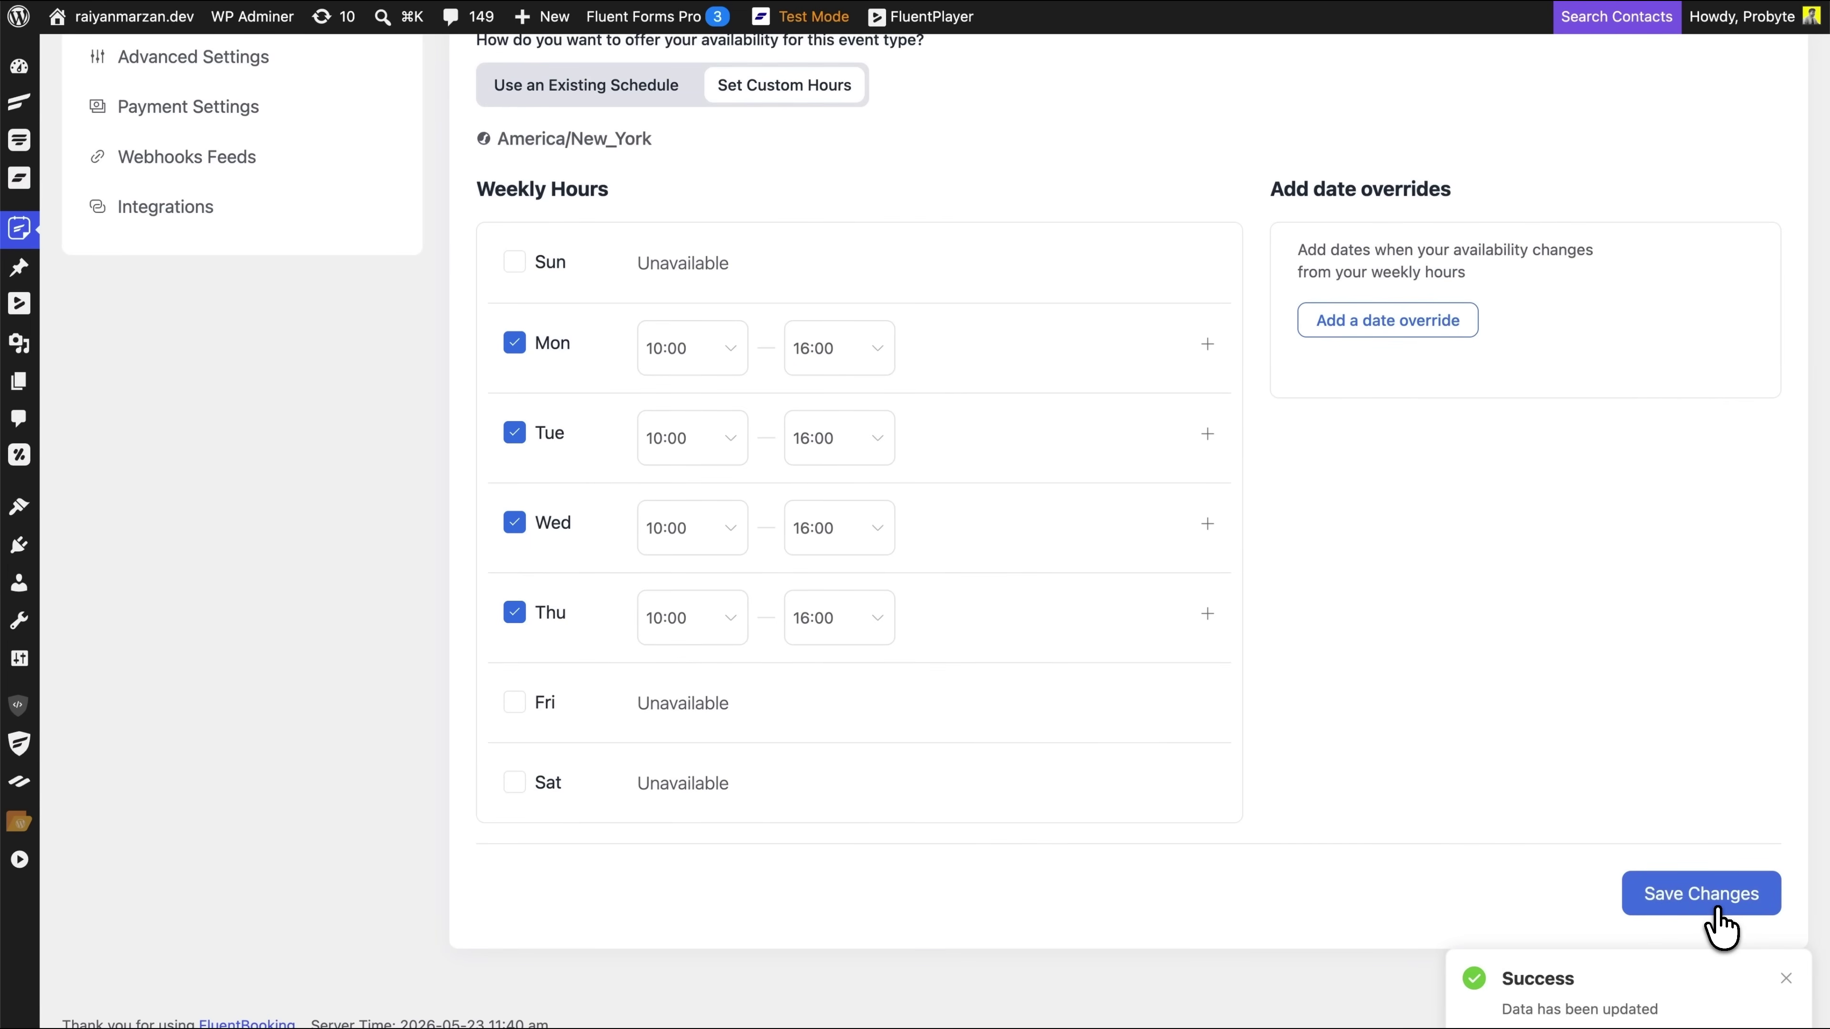
scroll(544, 482, up, 6)
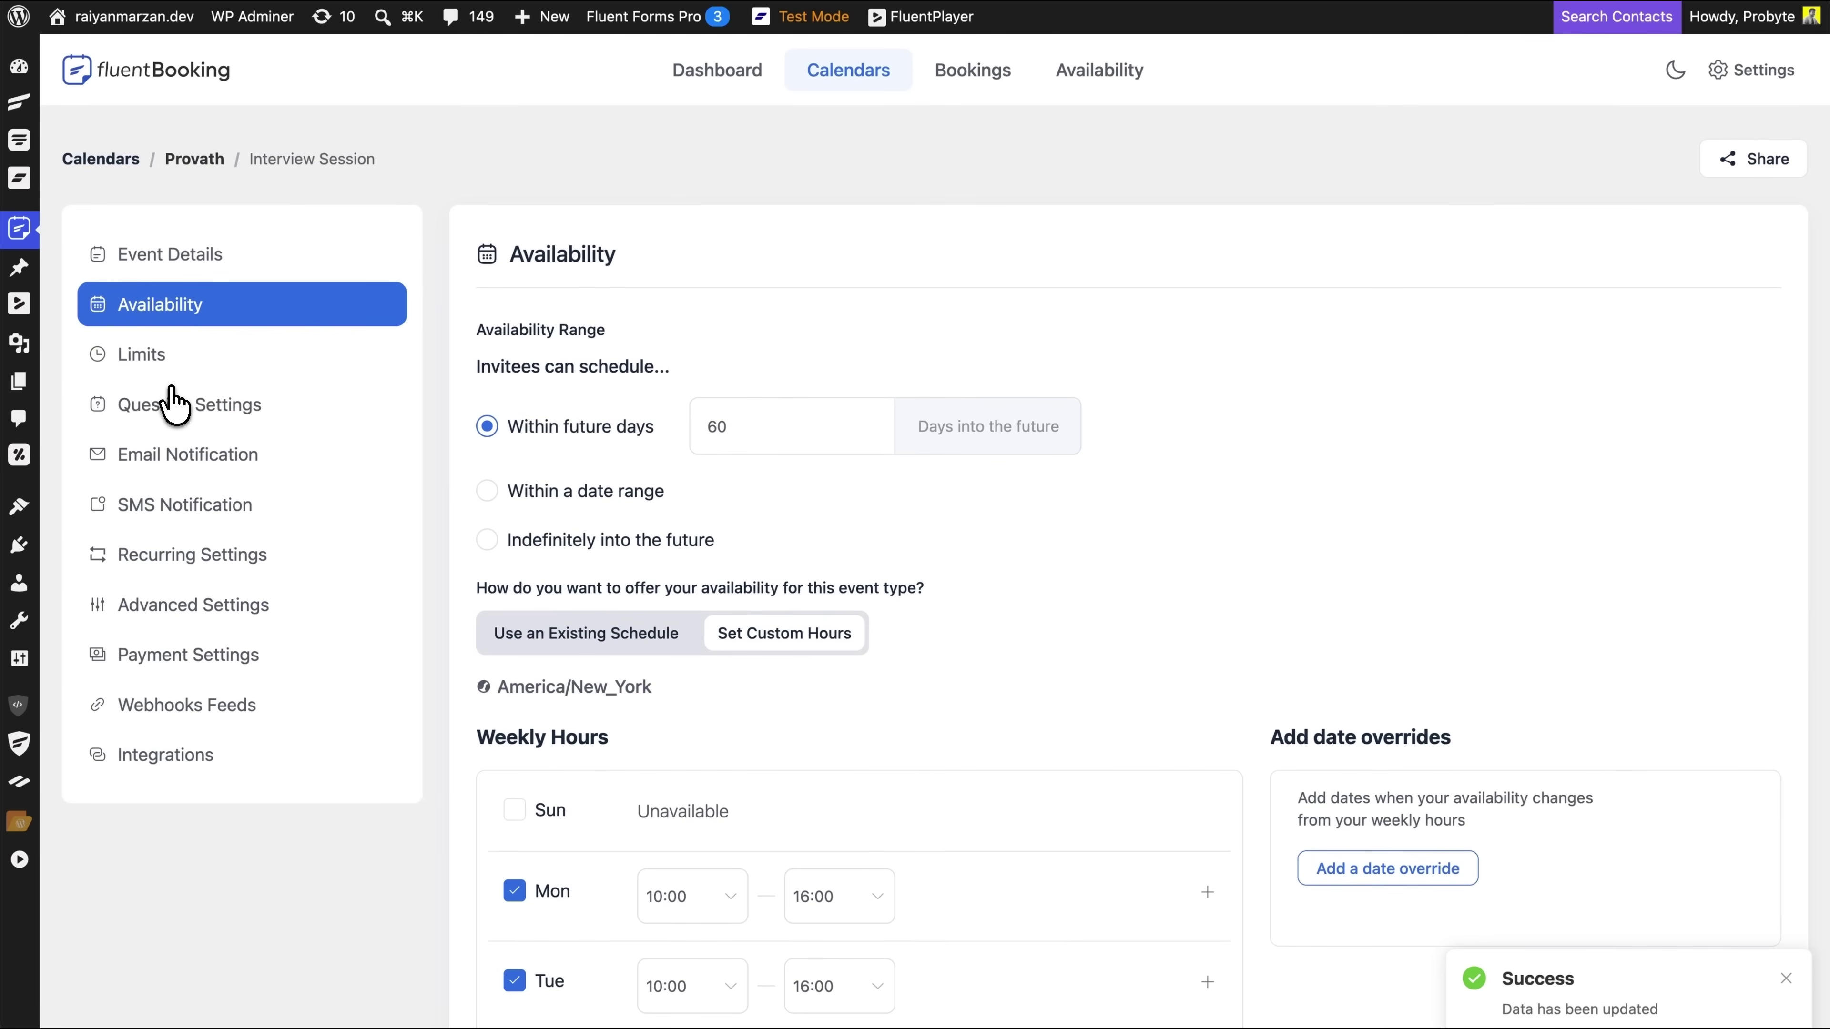
Hide the 'What is this meeting about?' question and save the booking question fields
click(173, 405)
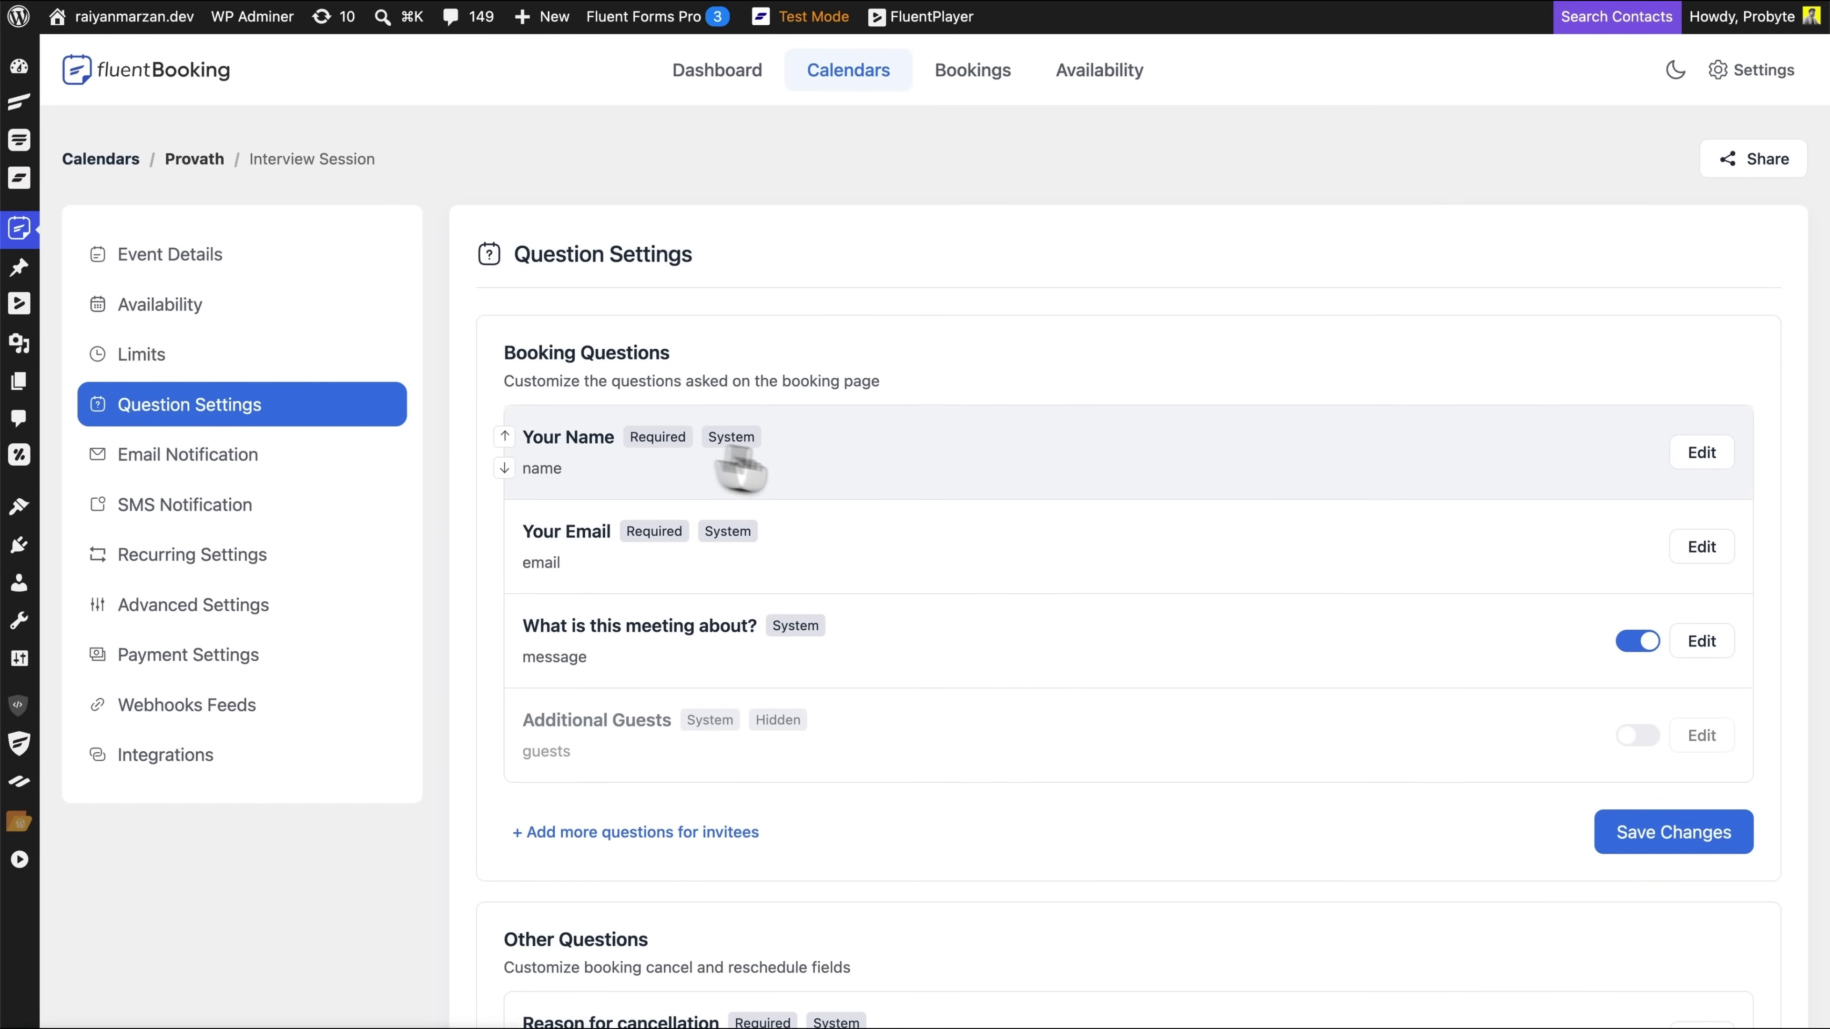
scroll(1228, 533, down, 3)
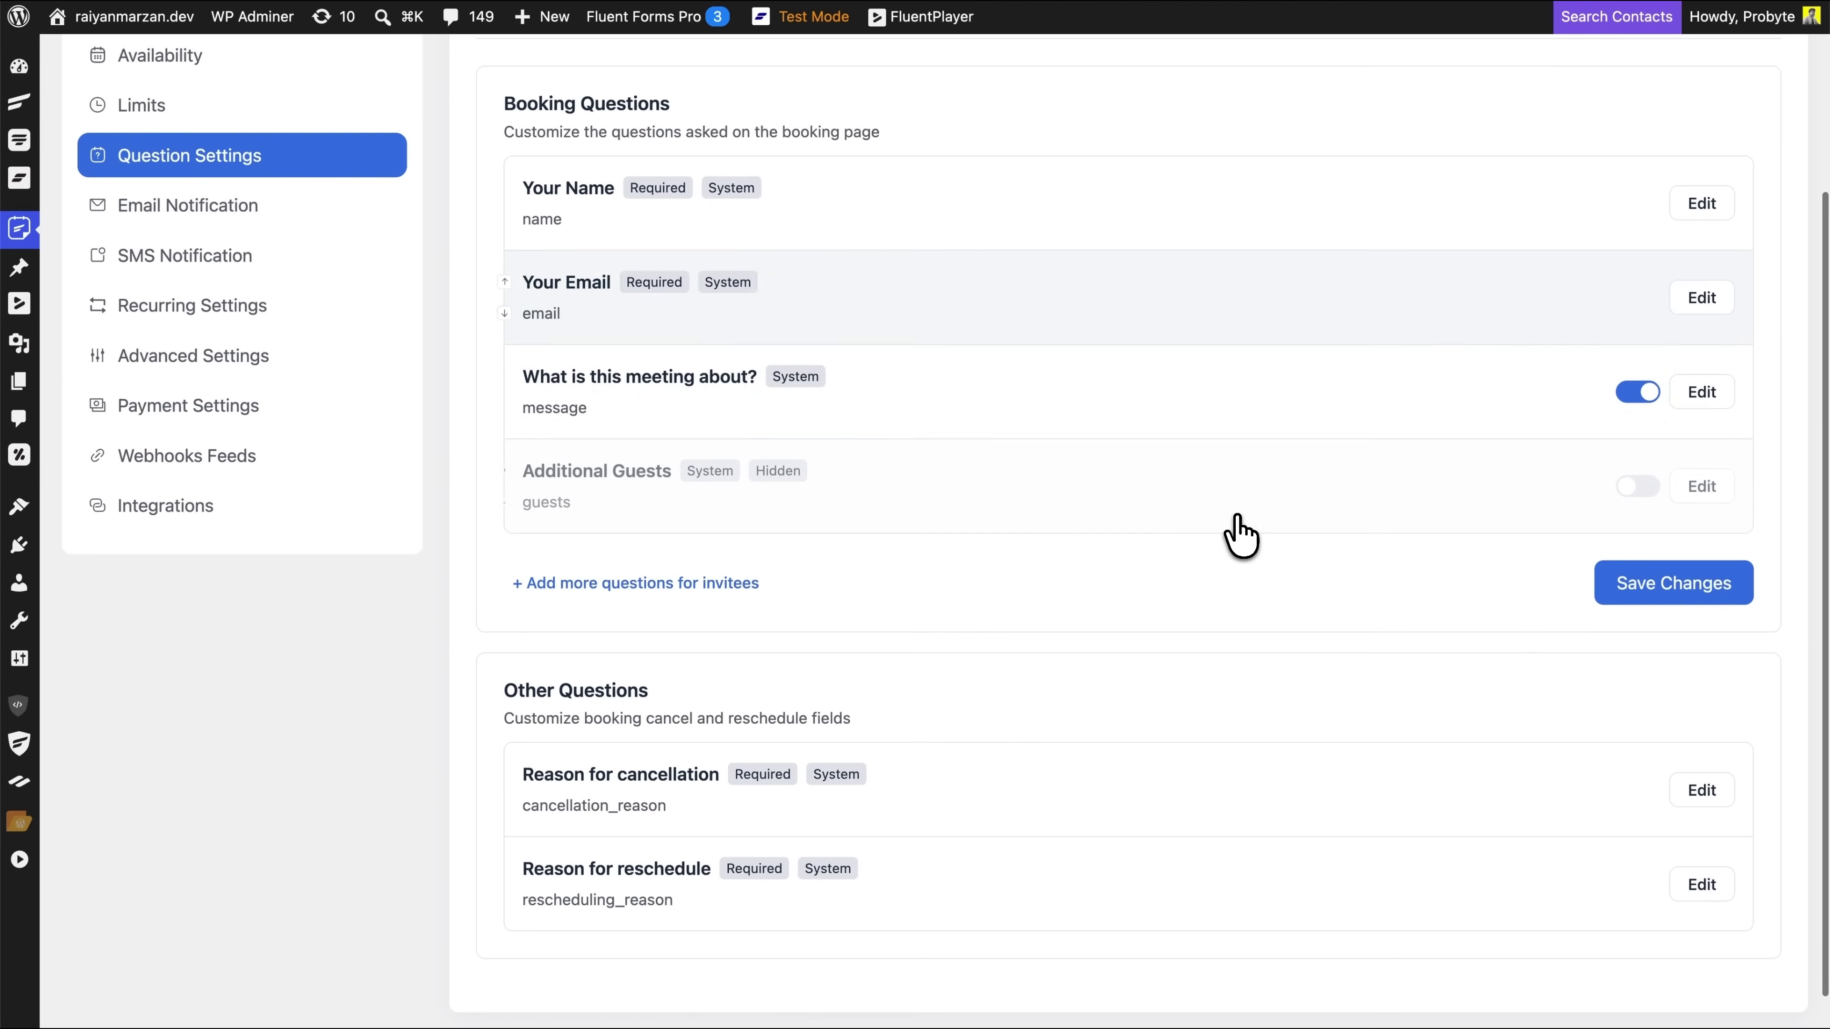
click(1640, 393)
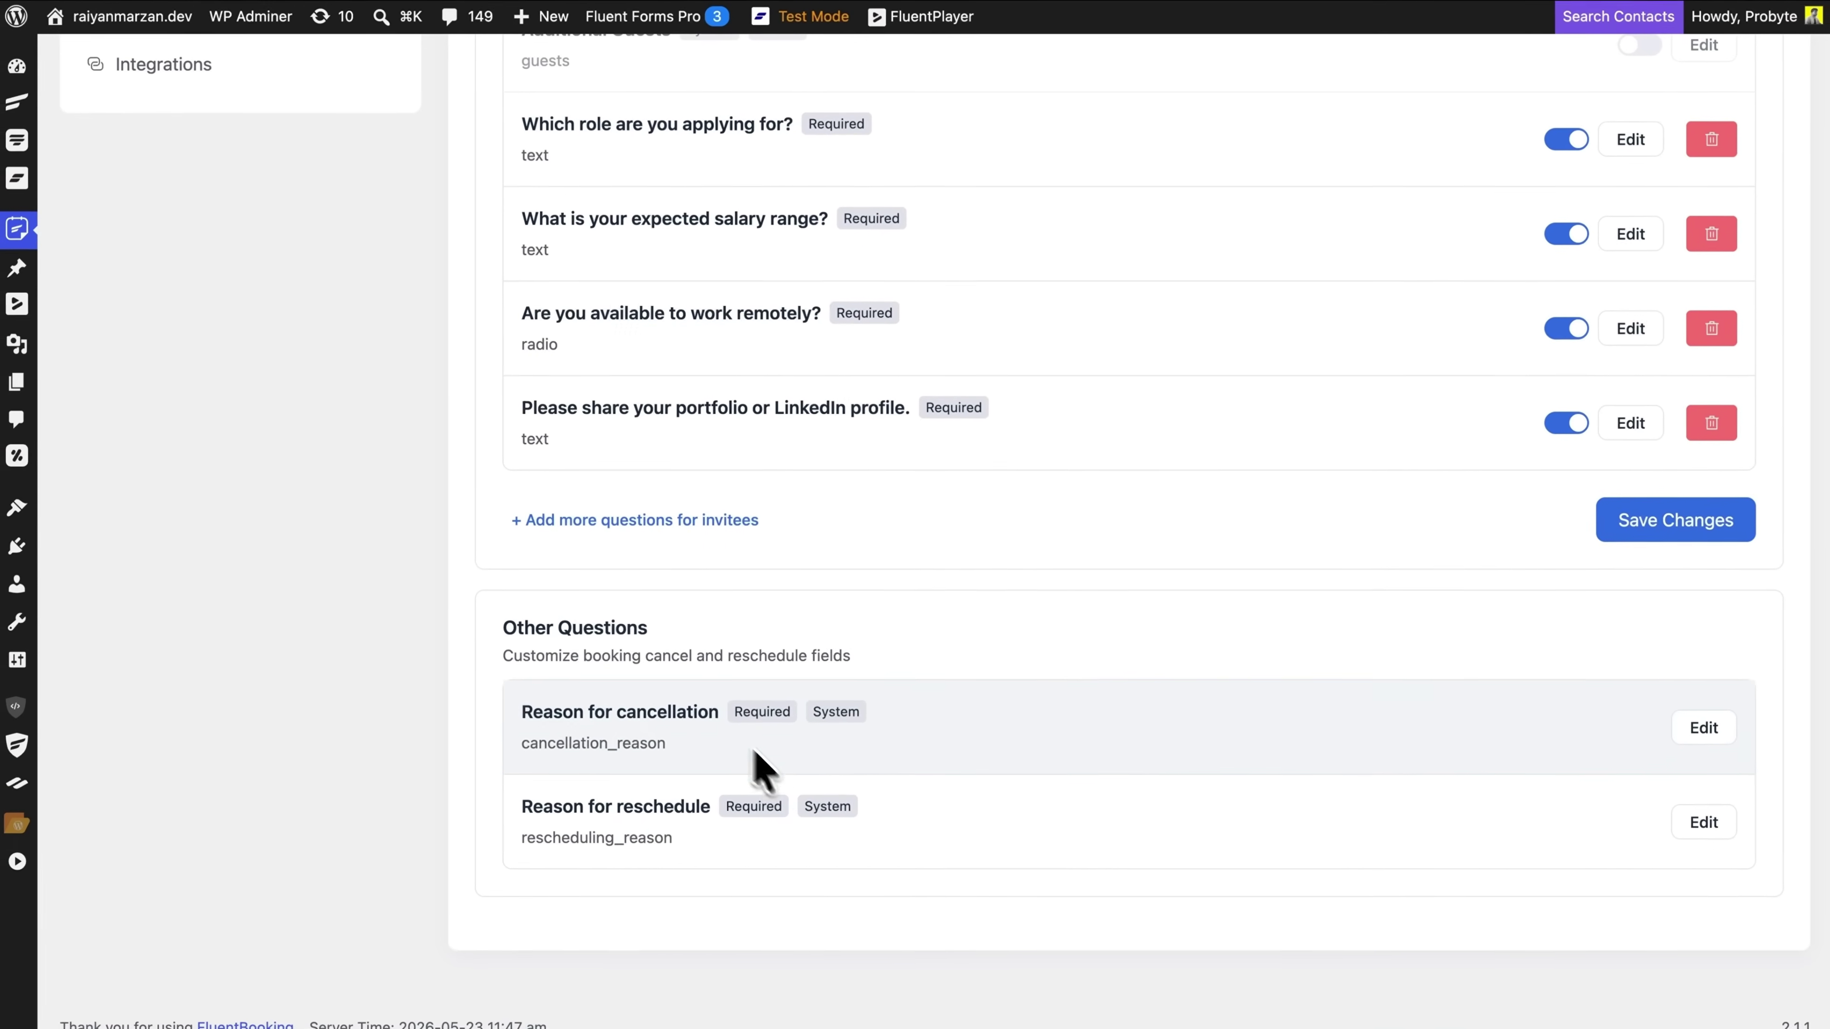
click(1663, 537)
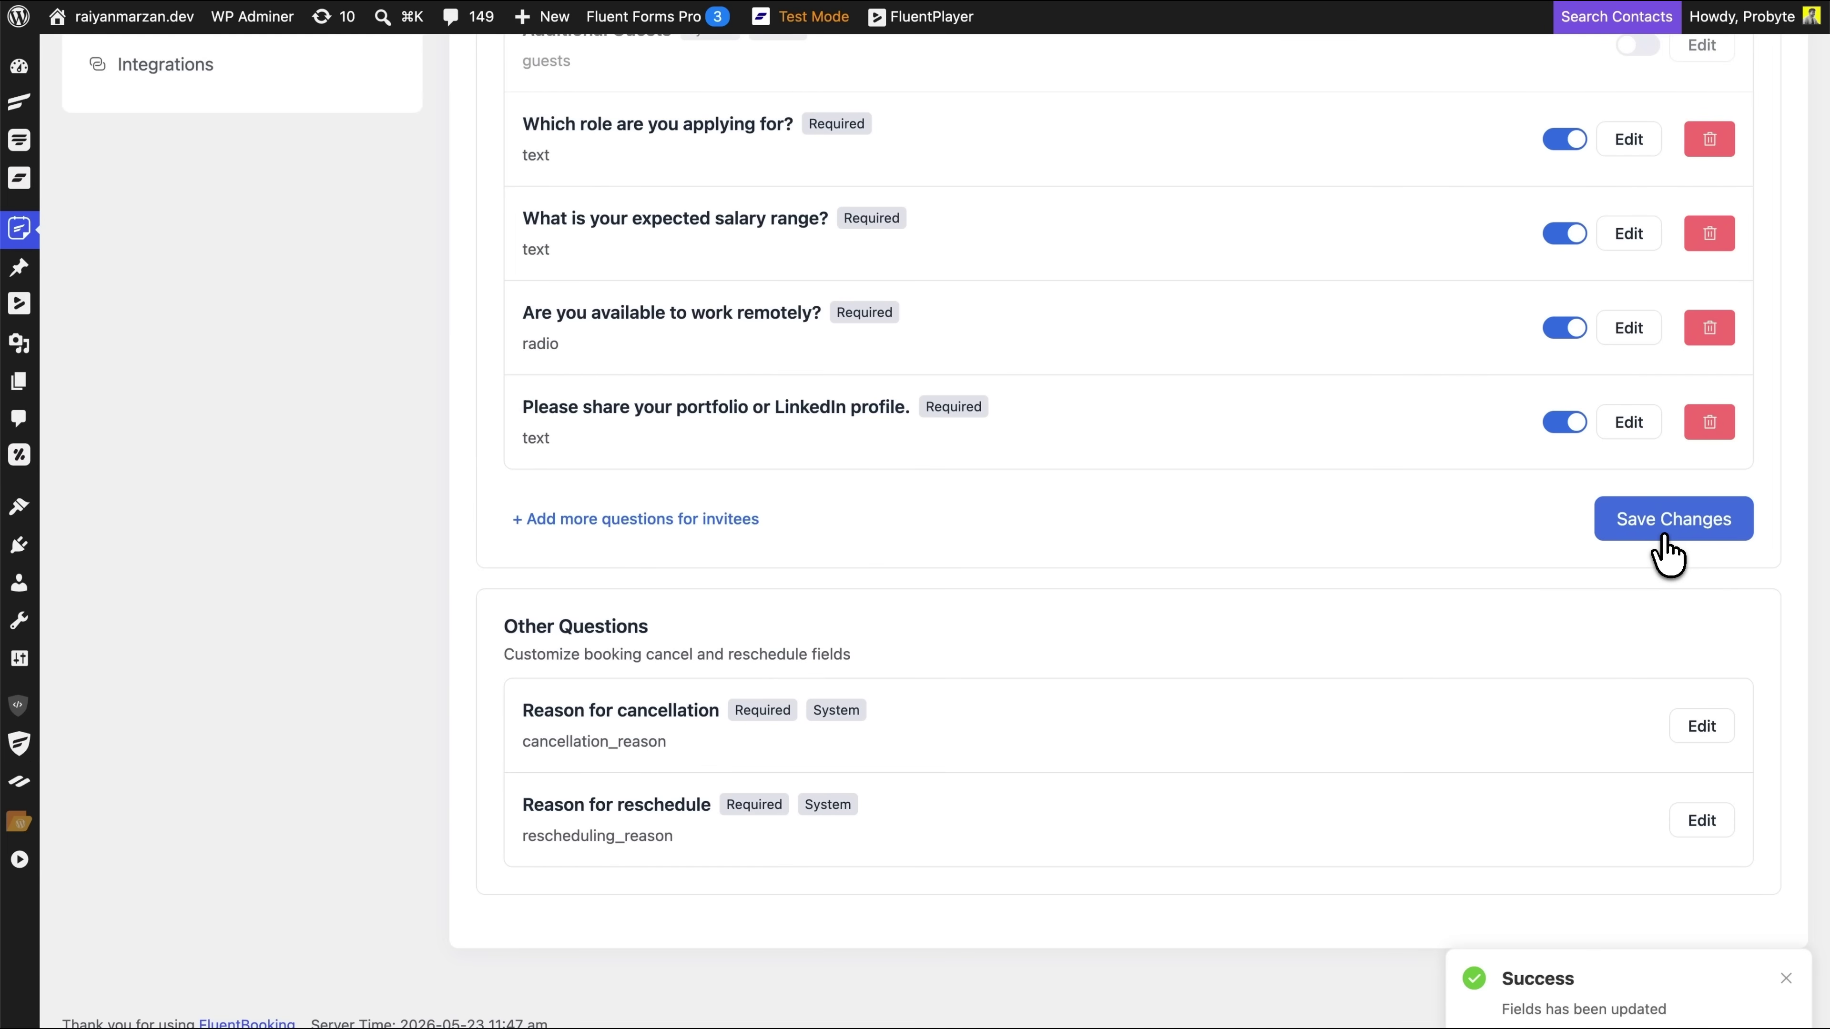
scroll(543, 352, up, 10)
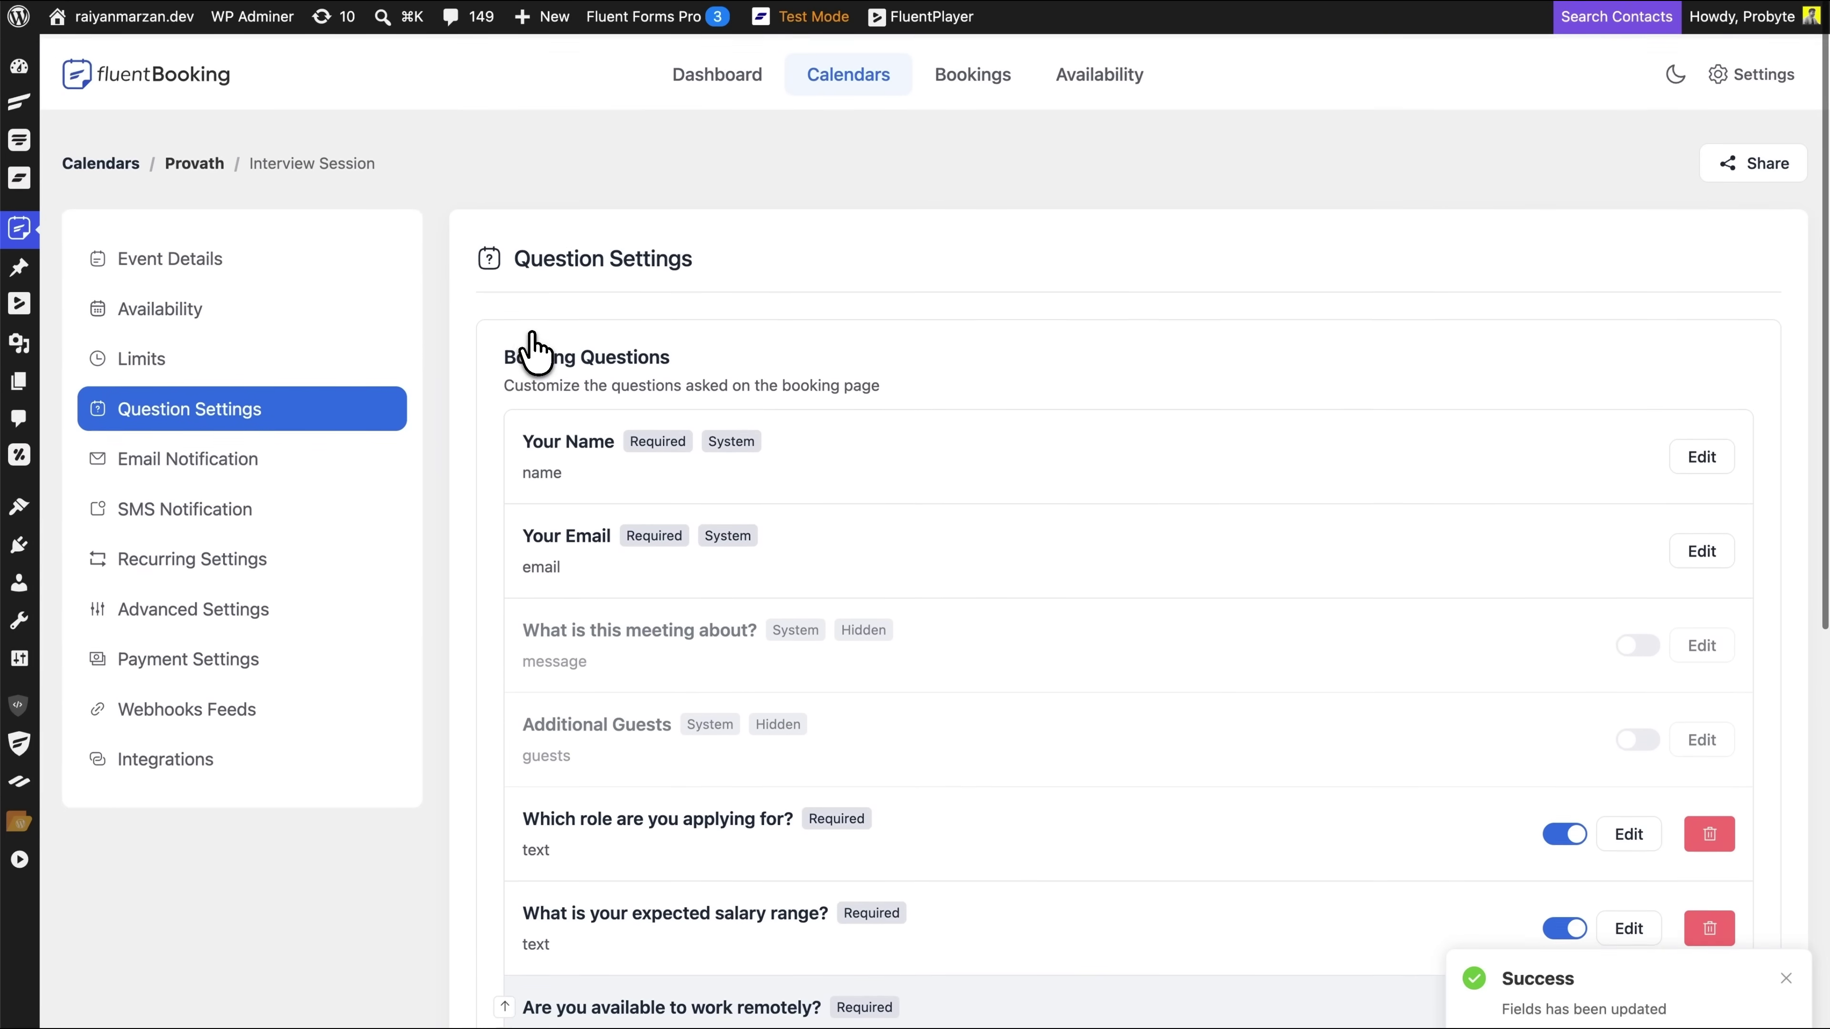
Turn on the meeting reminder emails for both the attendee and the organizer
click(180, 474)
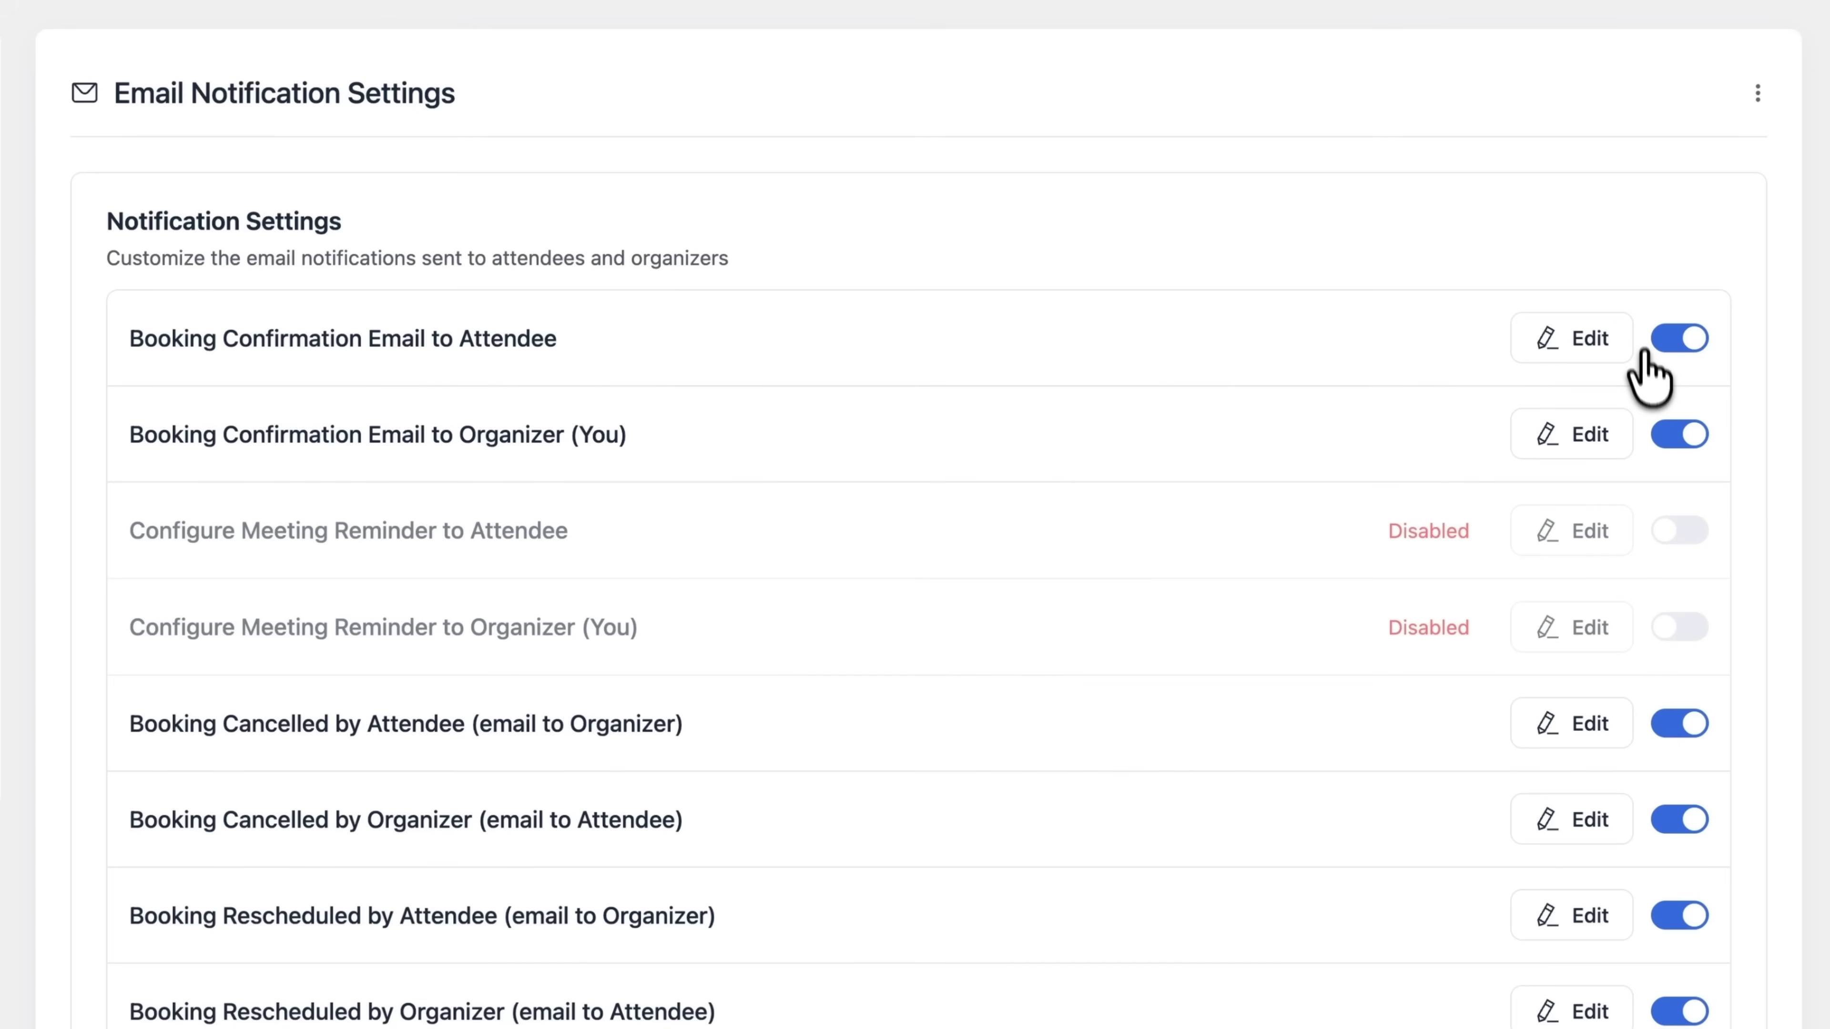
click(1675, 530)
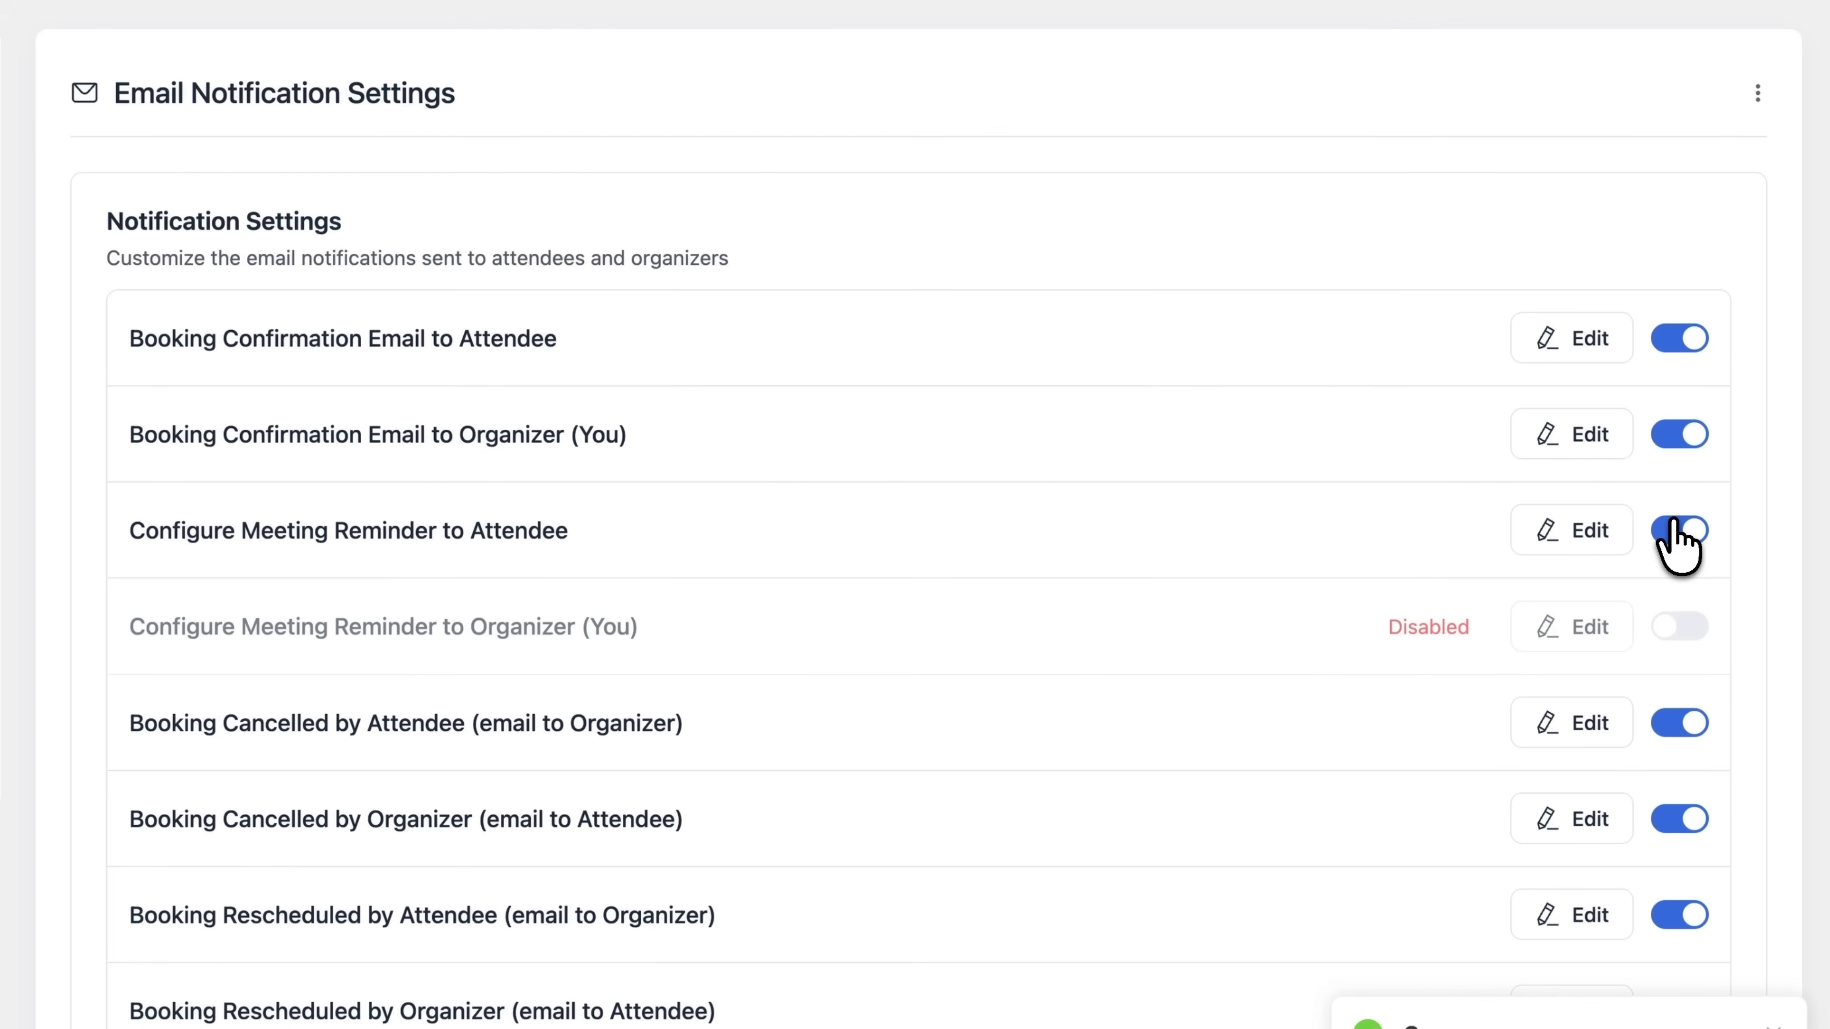
click(1688, 630)
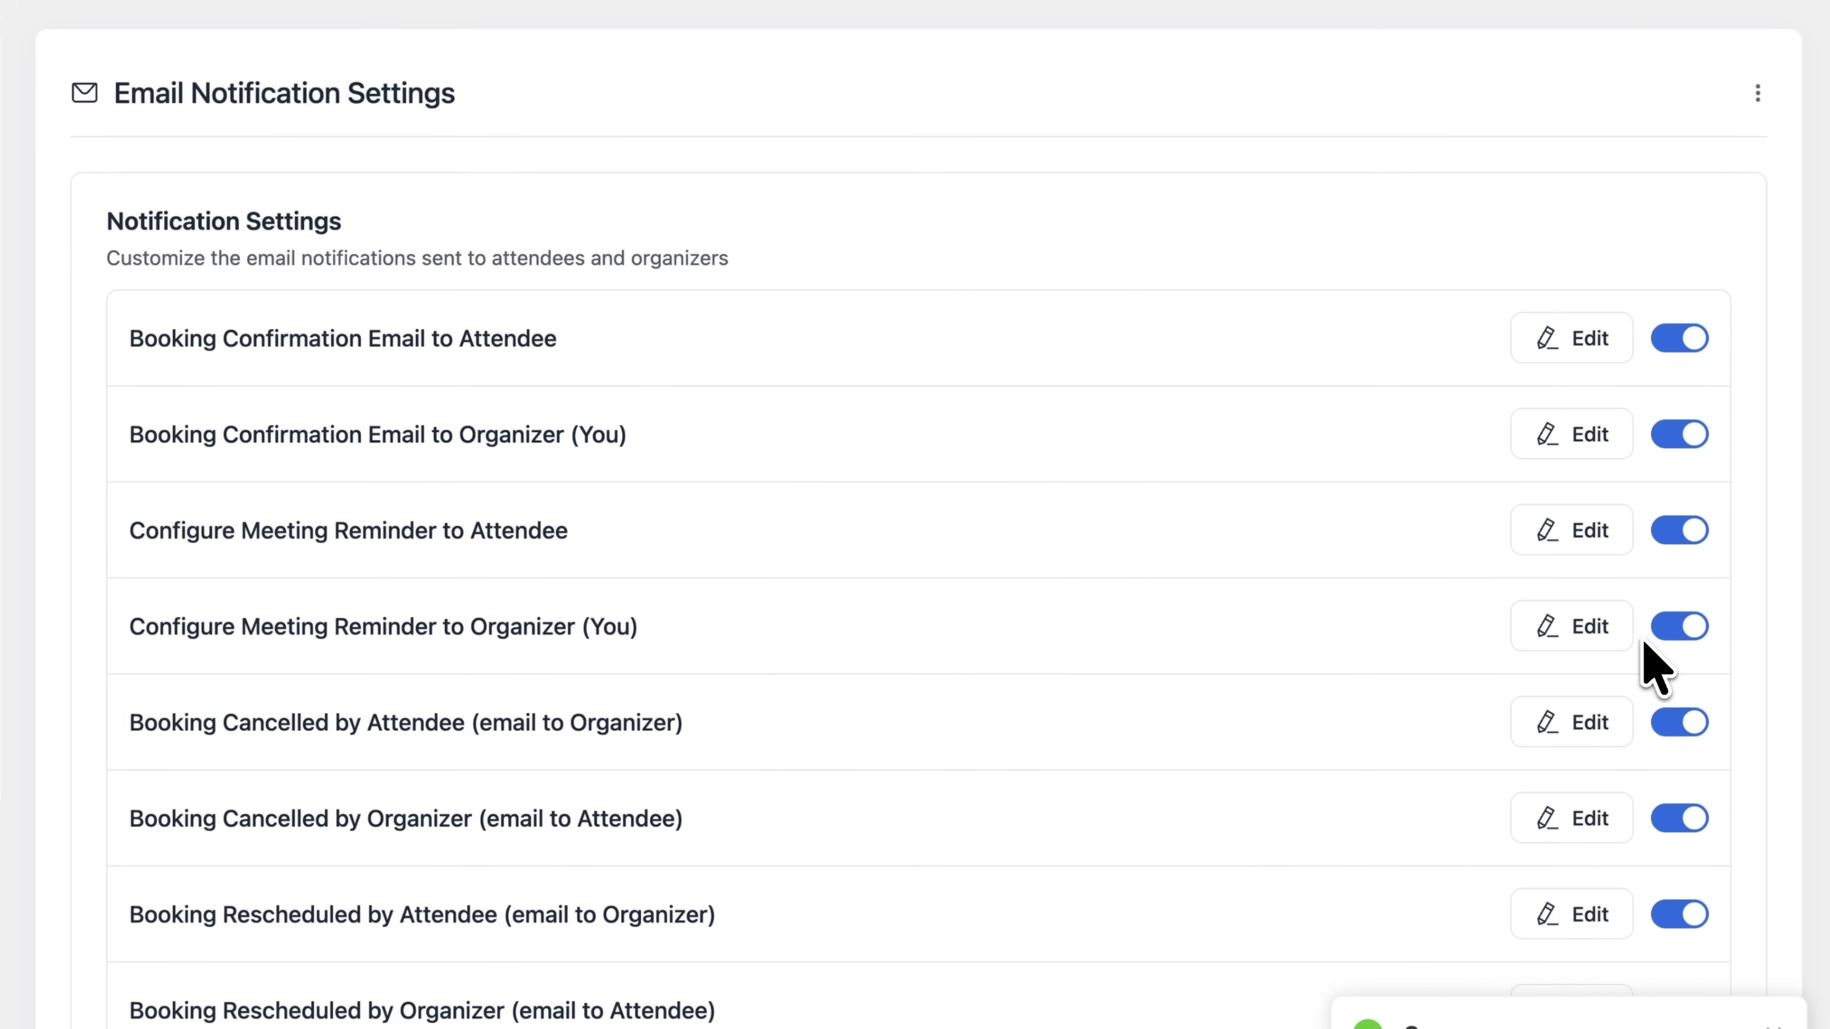
scroll(1650, 660, down, 10)
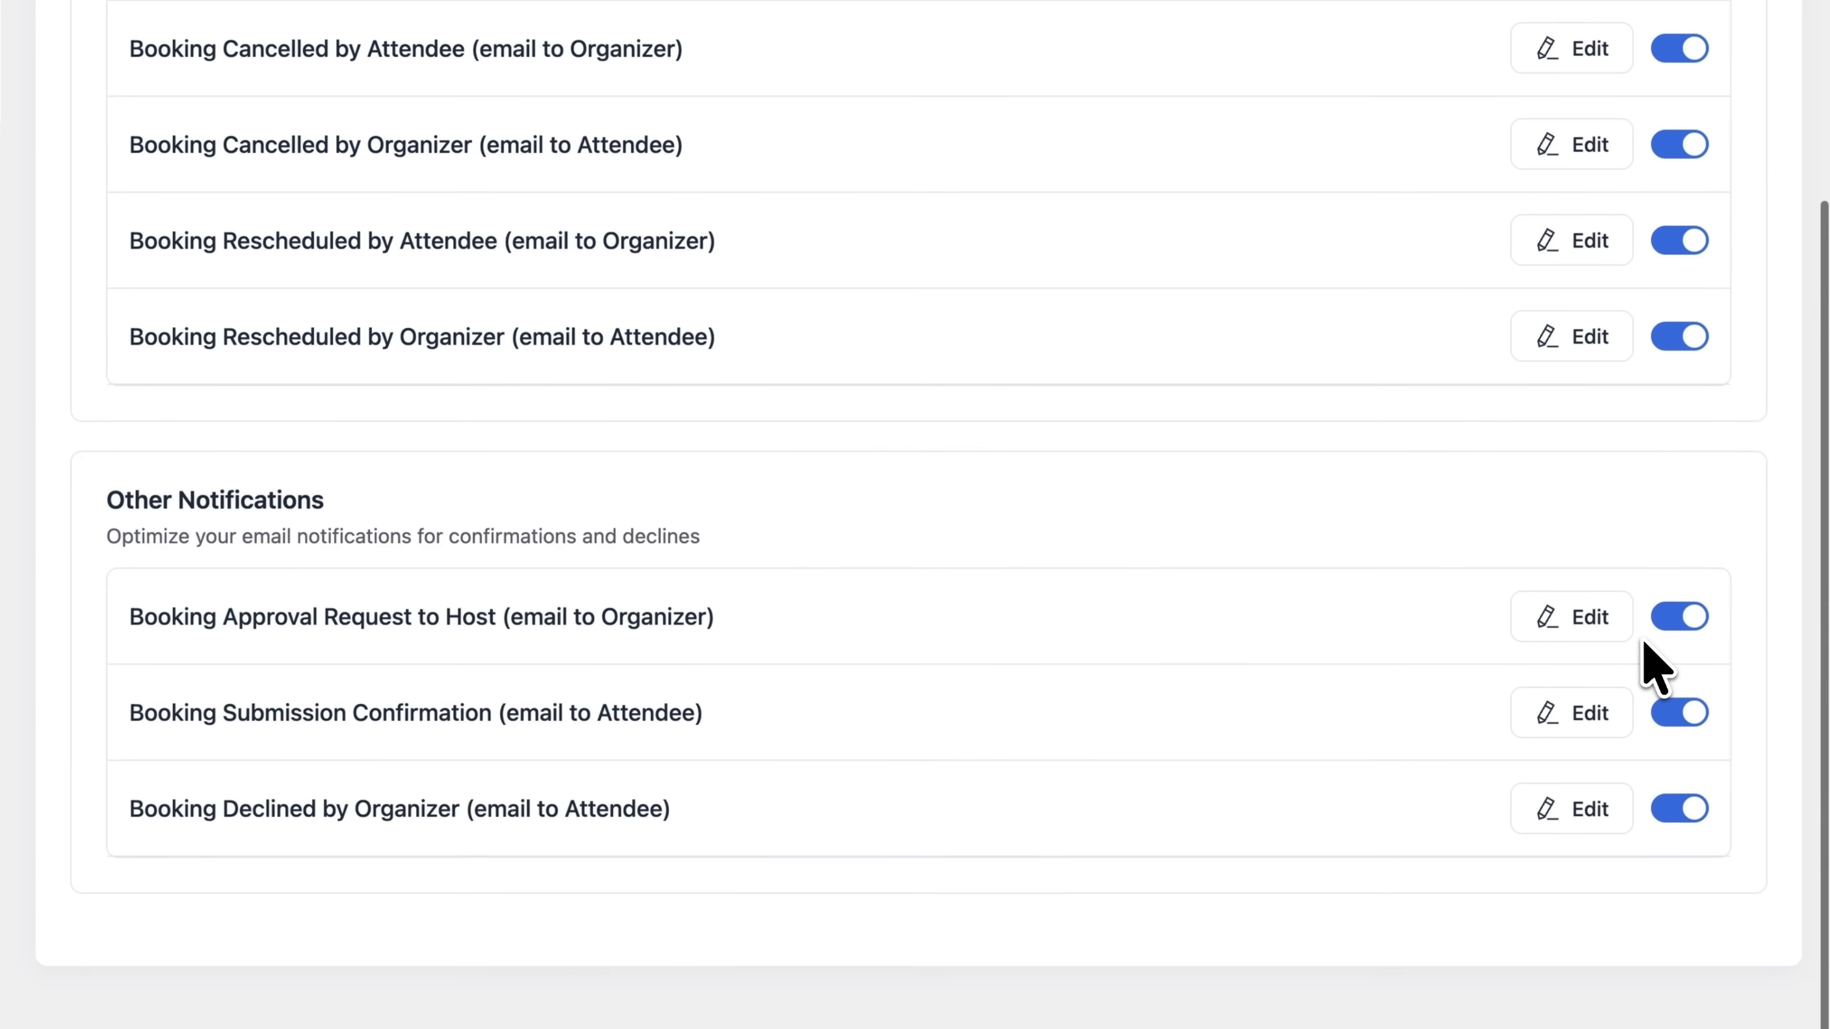
scroll(1650, 659, up, 10)
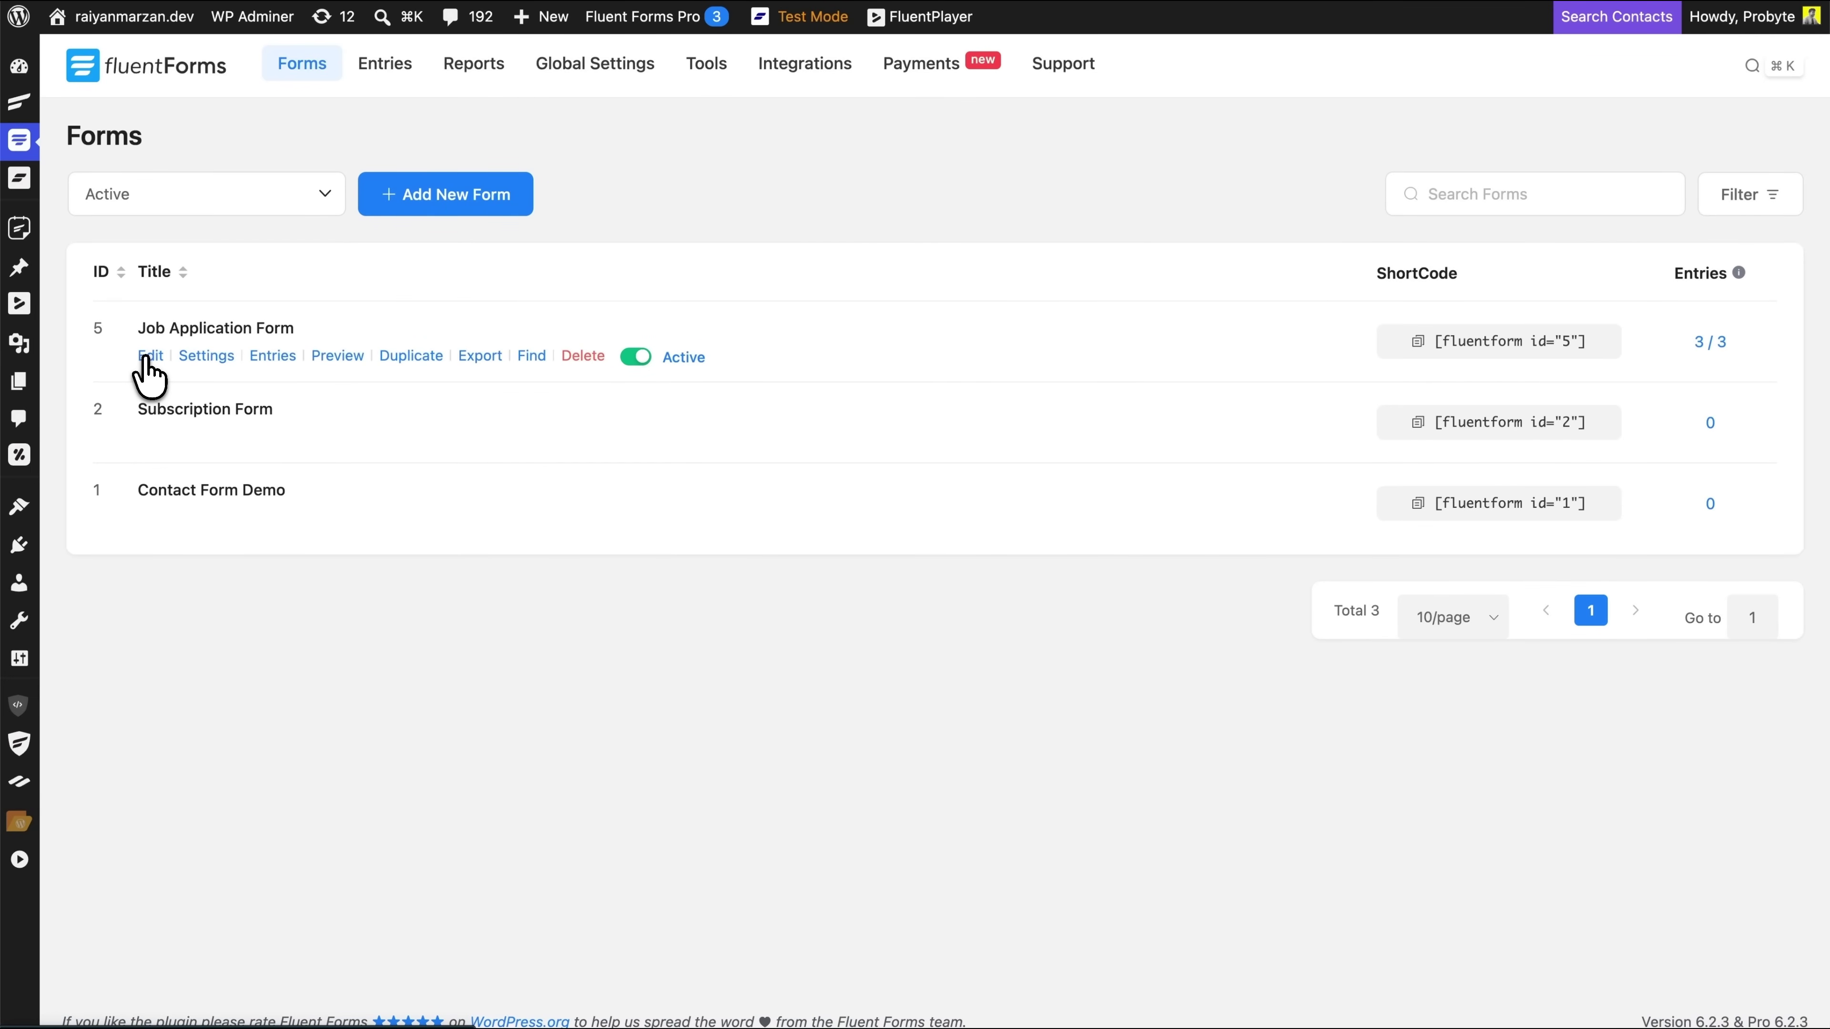
Make the Job Application Form confirmation redirect to the Interview Session page and save
click(149, 356)
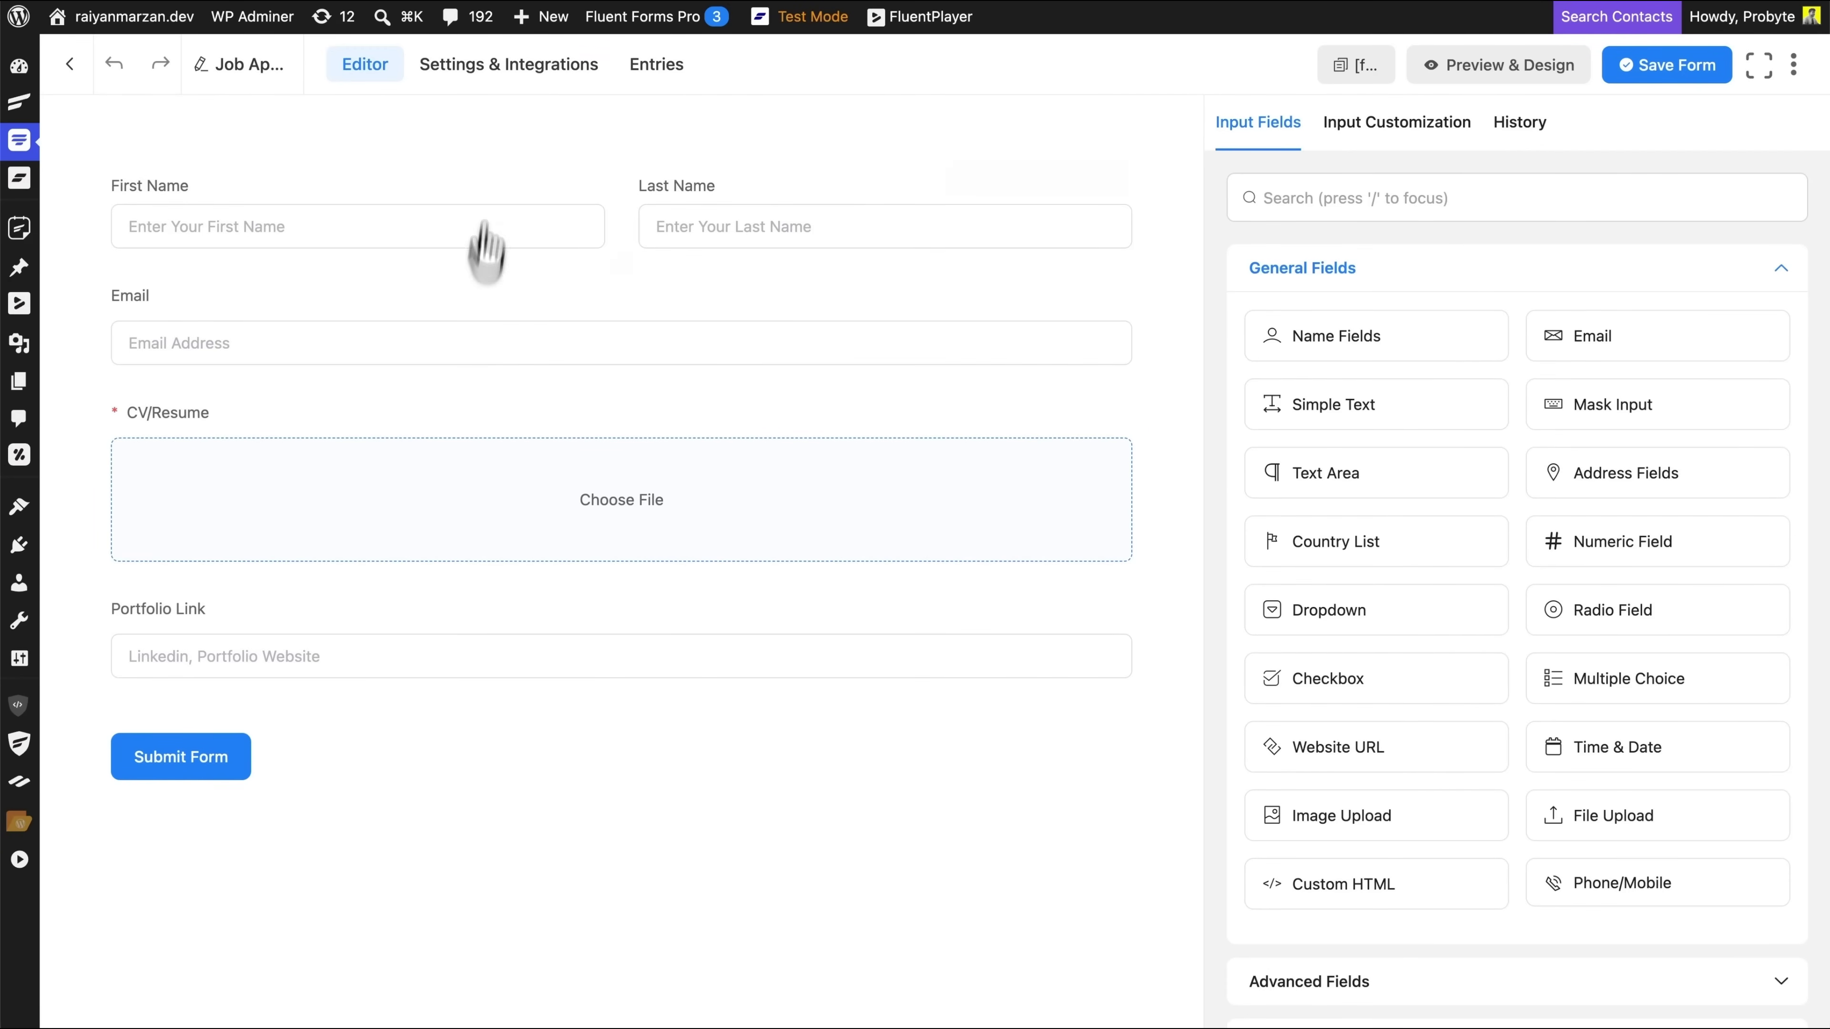
click(501, 72)
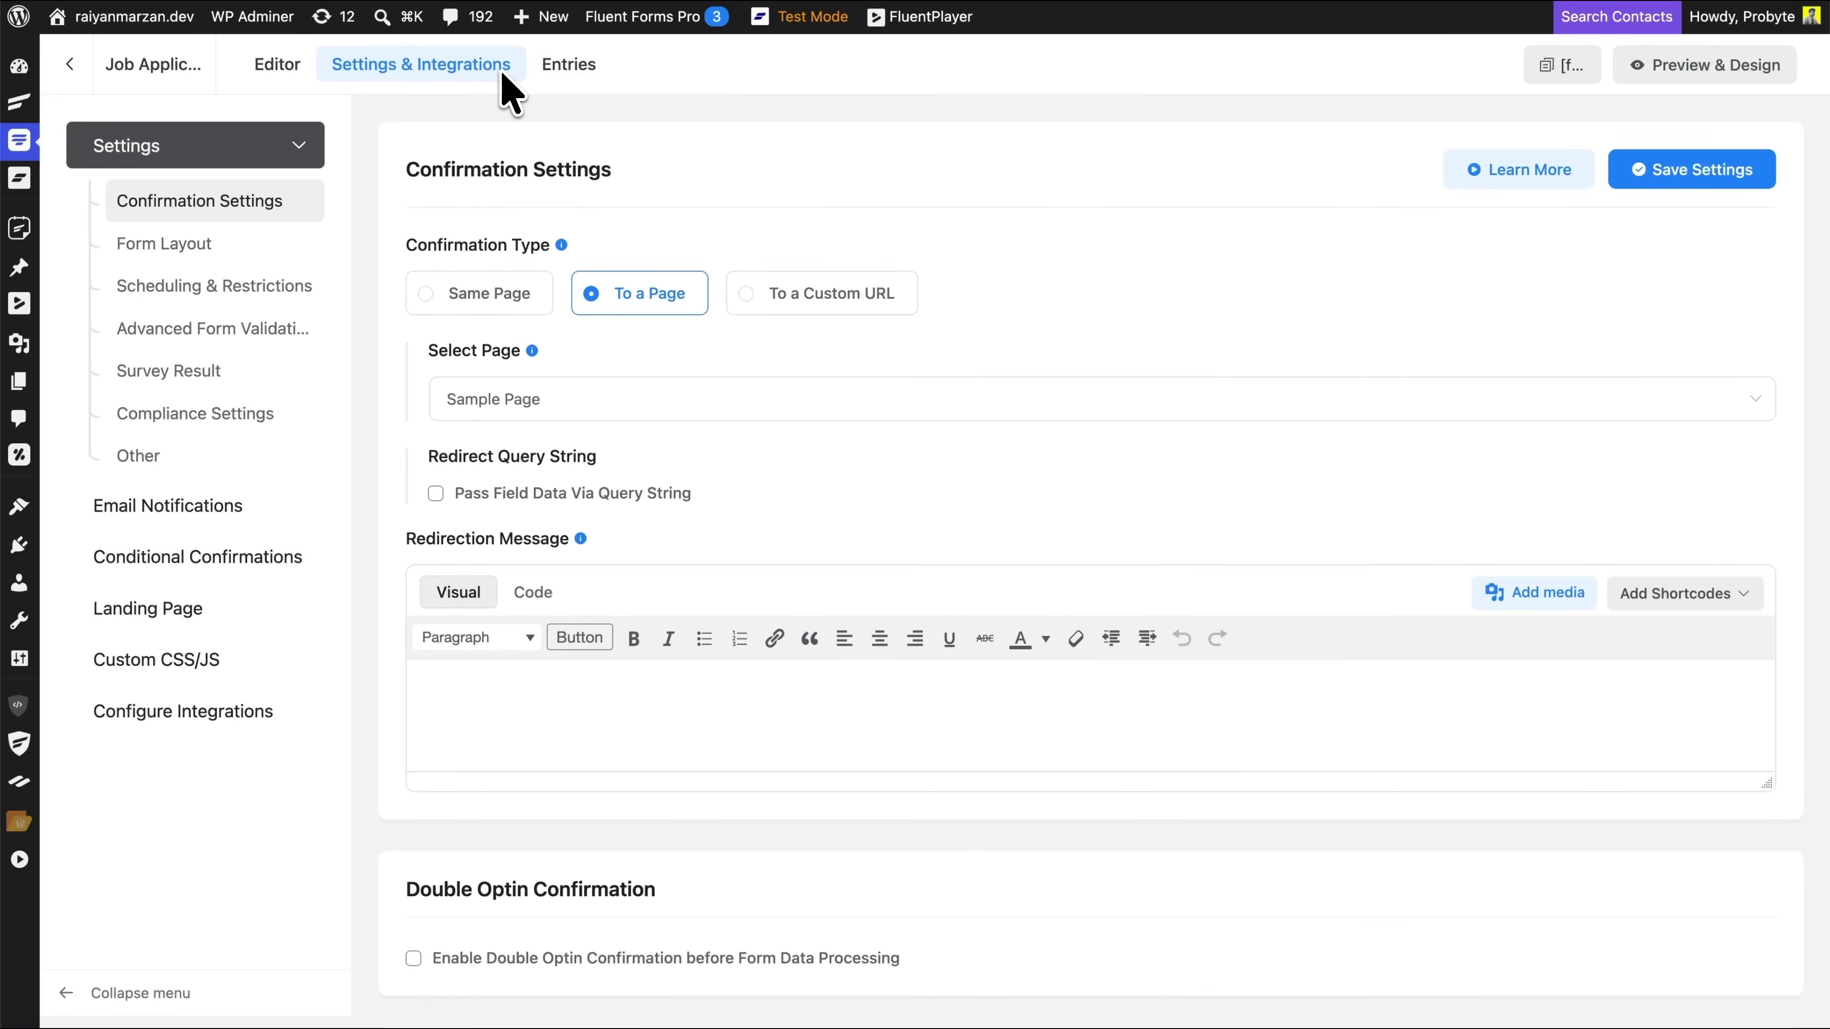
mouse_move(573, 242)
click(333, 379)
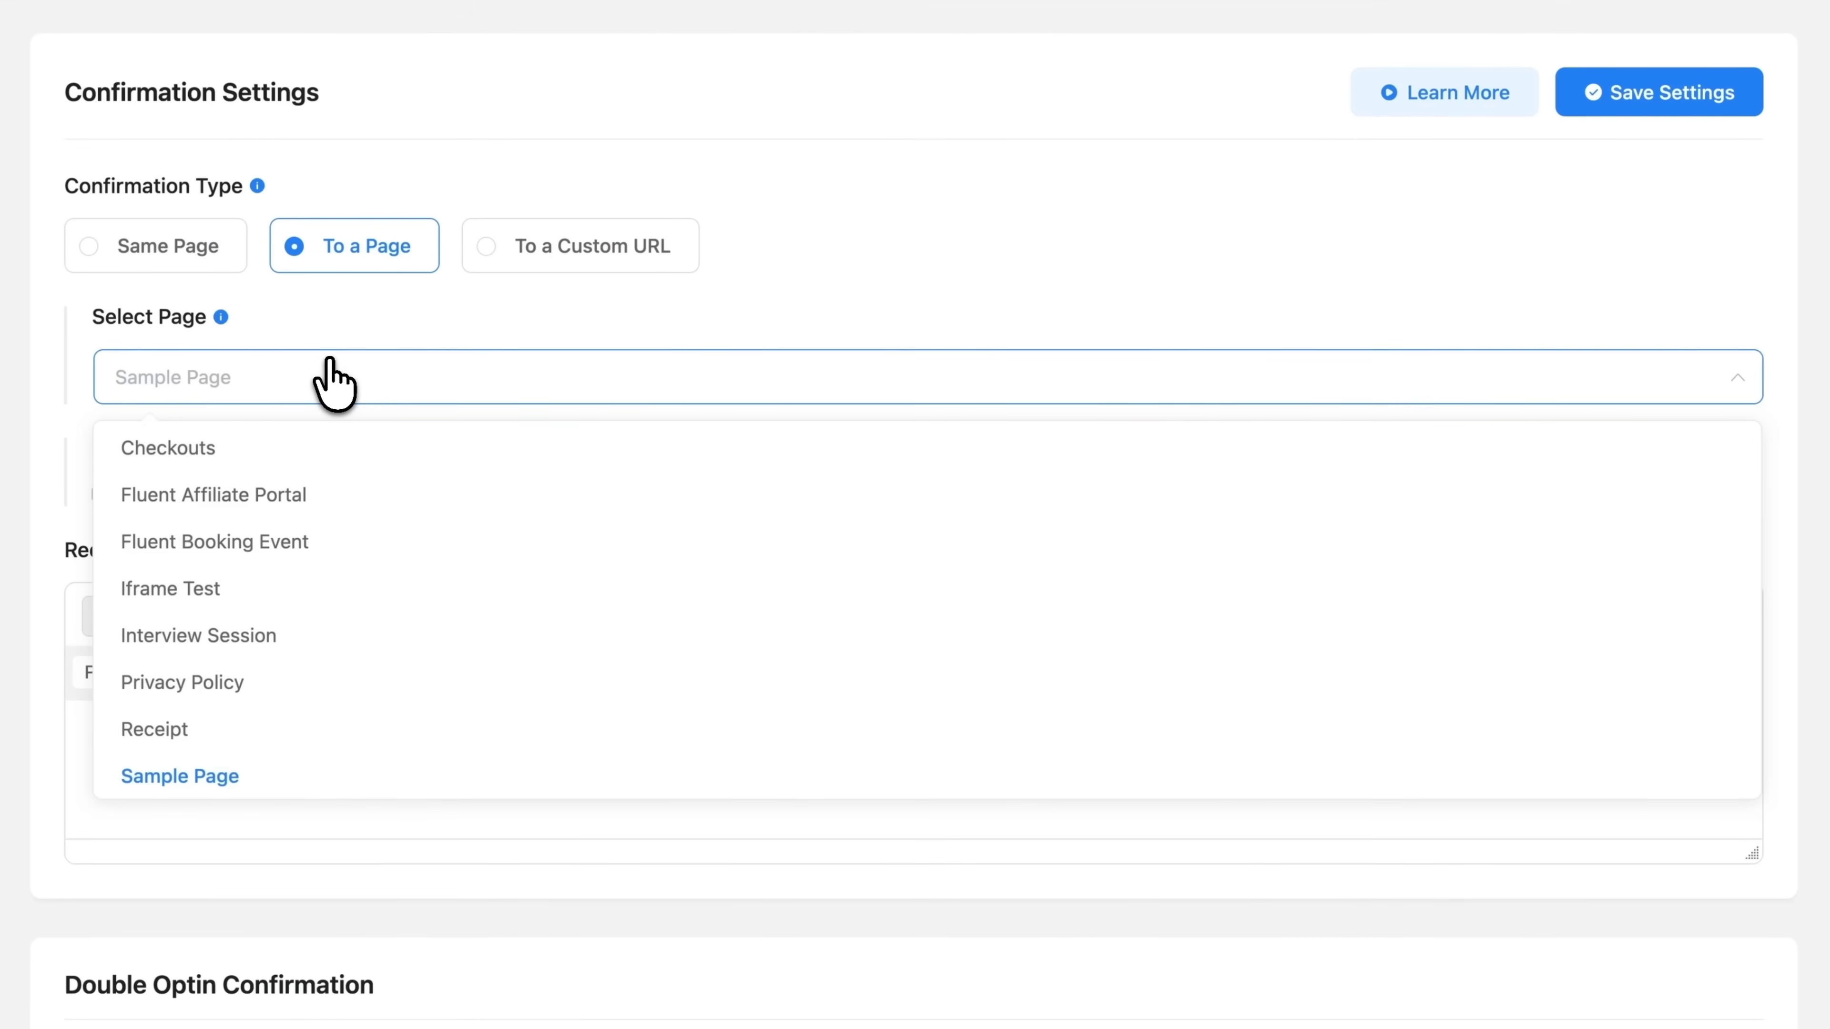
click(266, 626)
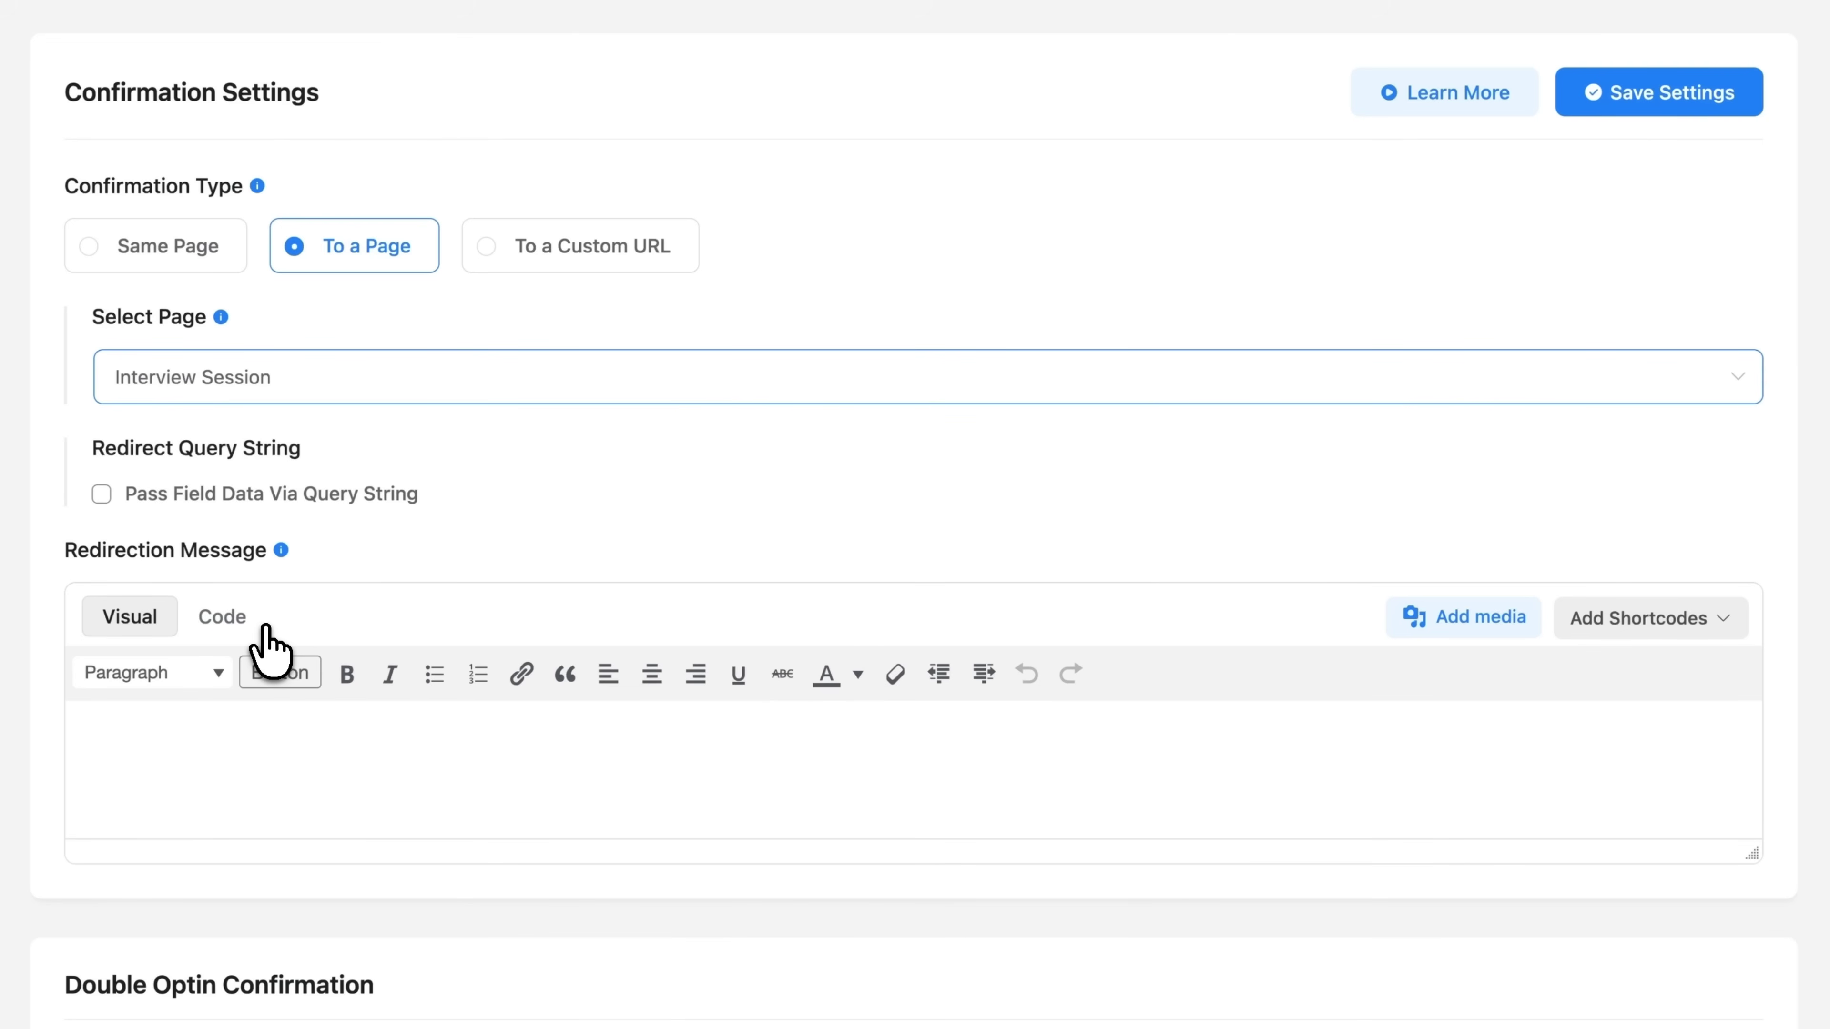
click(541, 266)
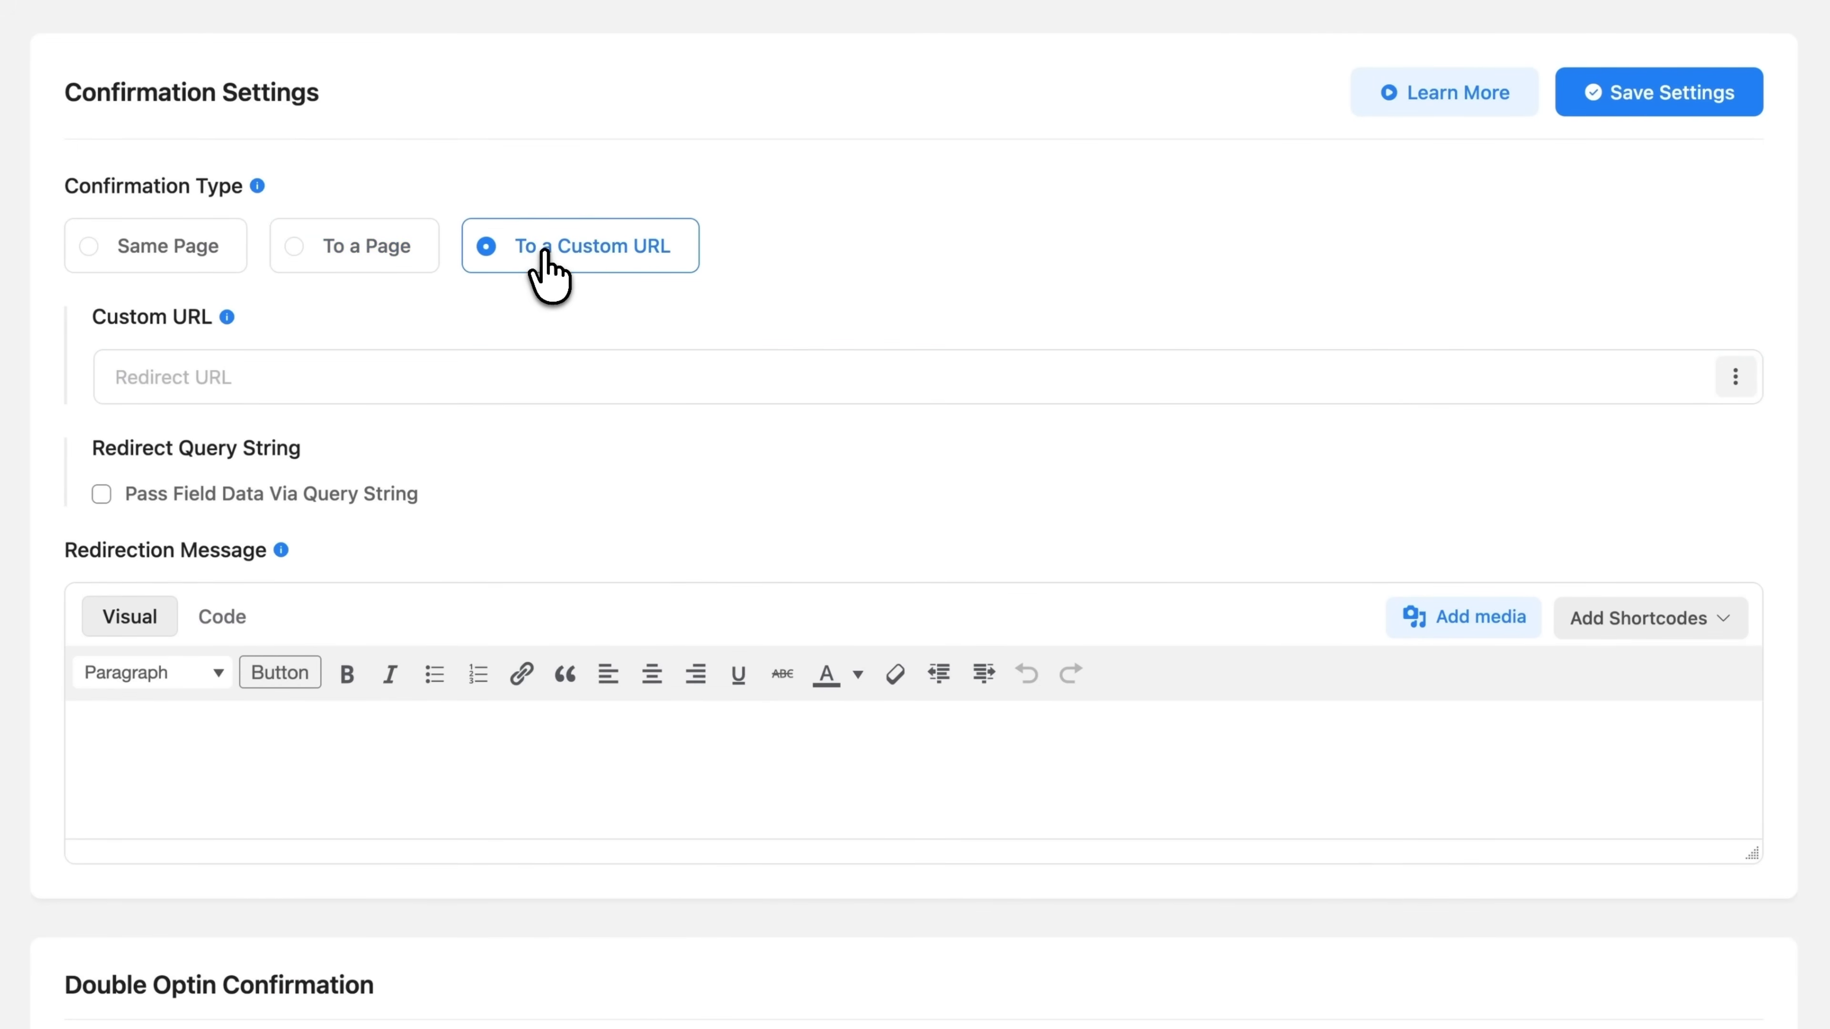
click(343, 377)
click(357, 246)
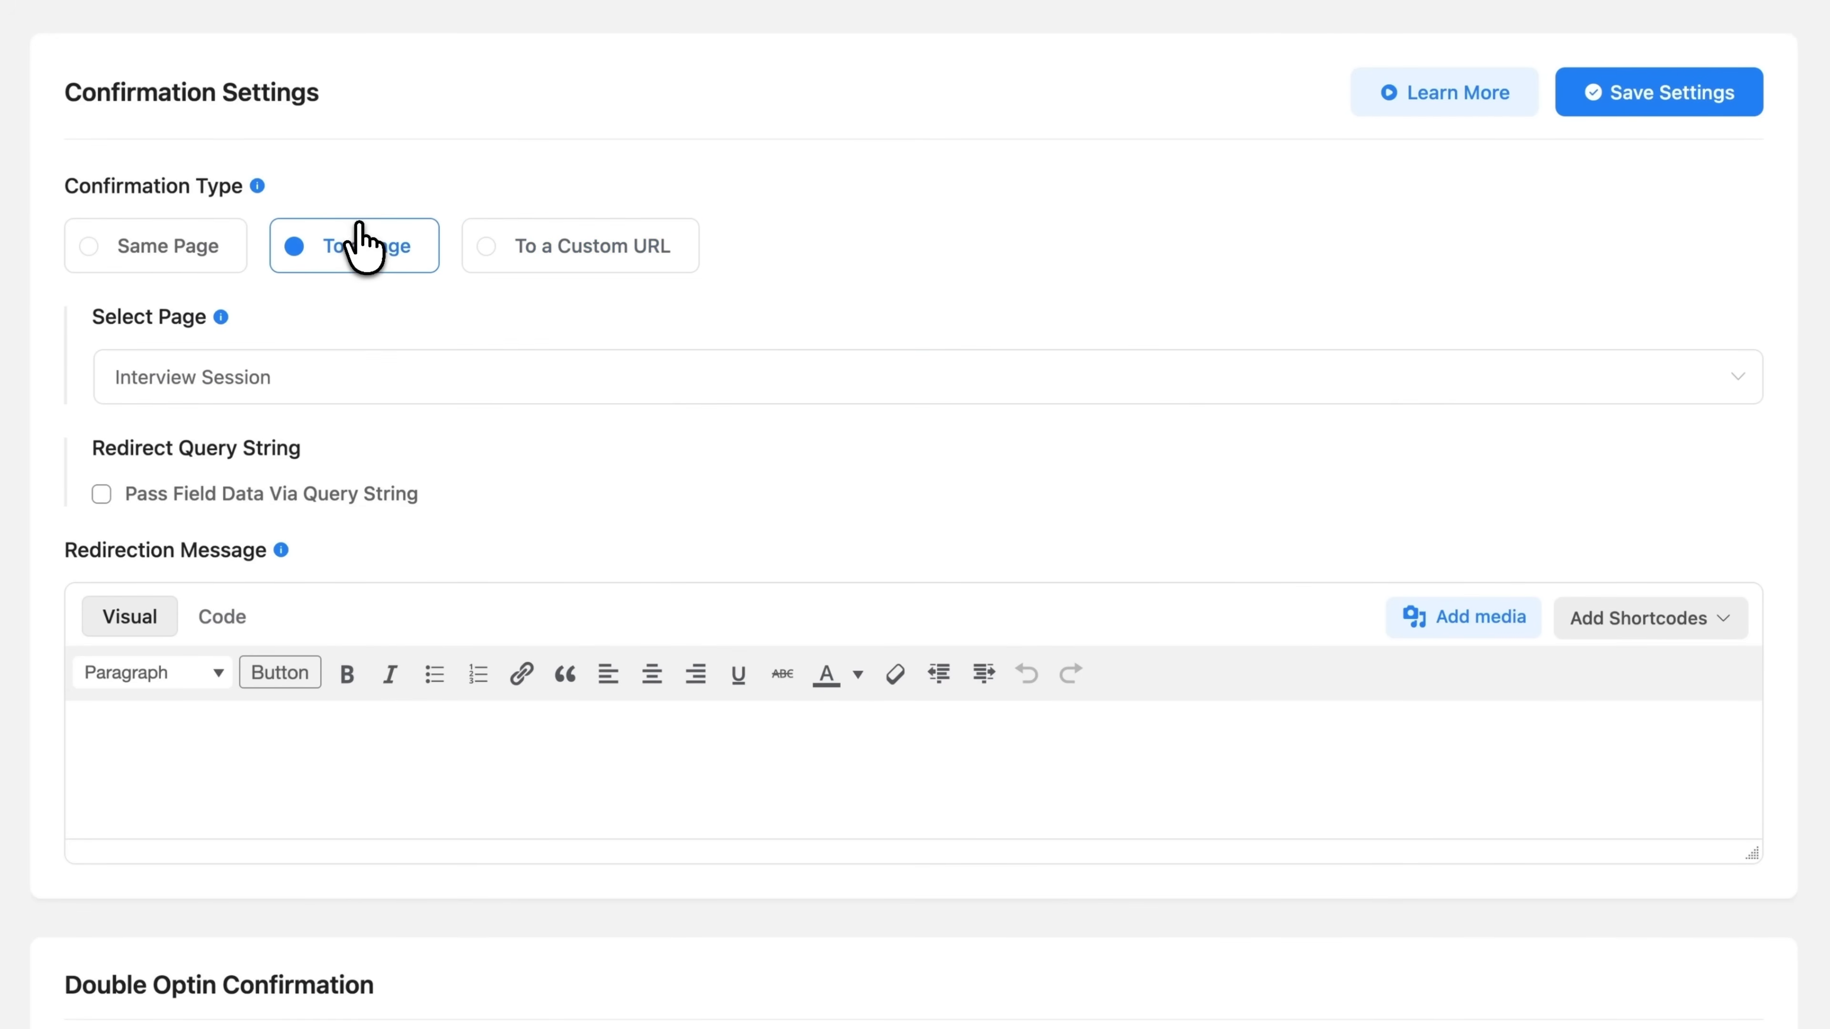
click(1721, 105)
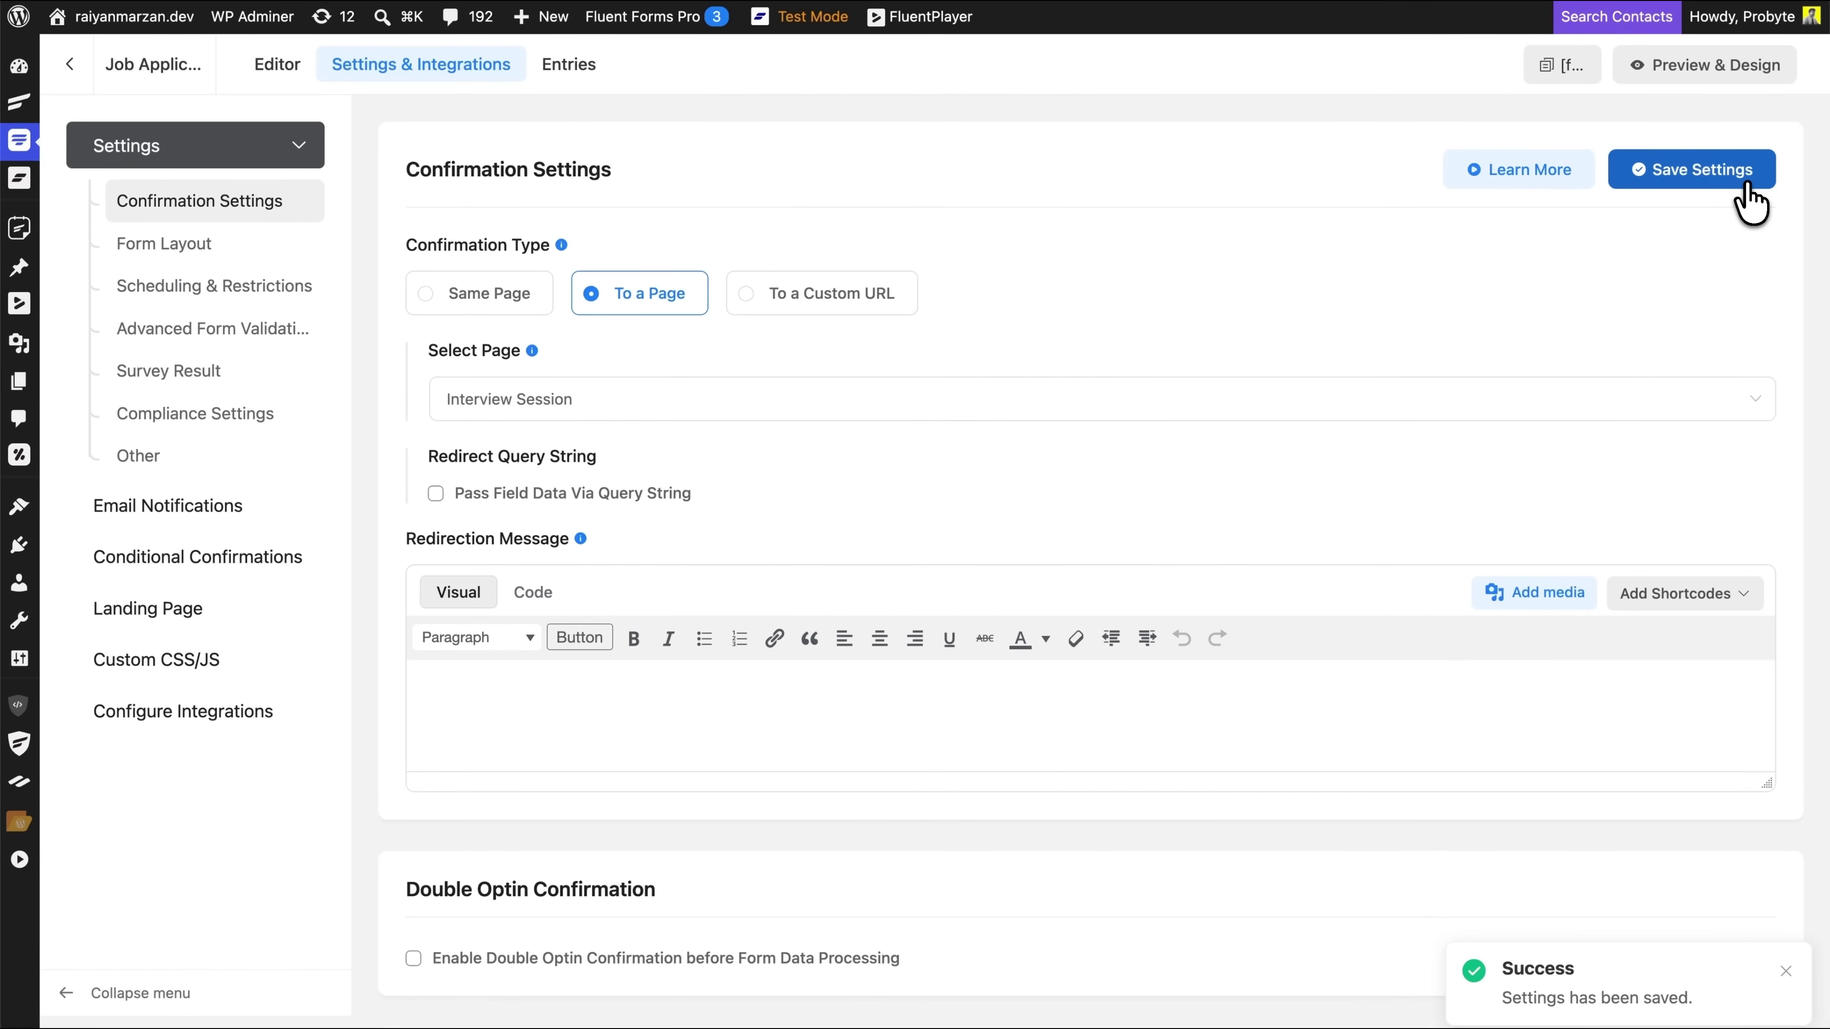
click(276, 68)
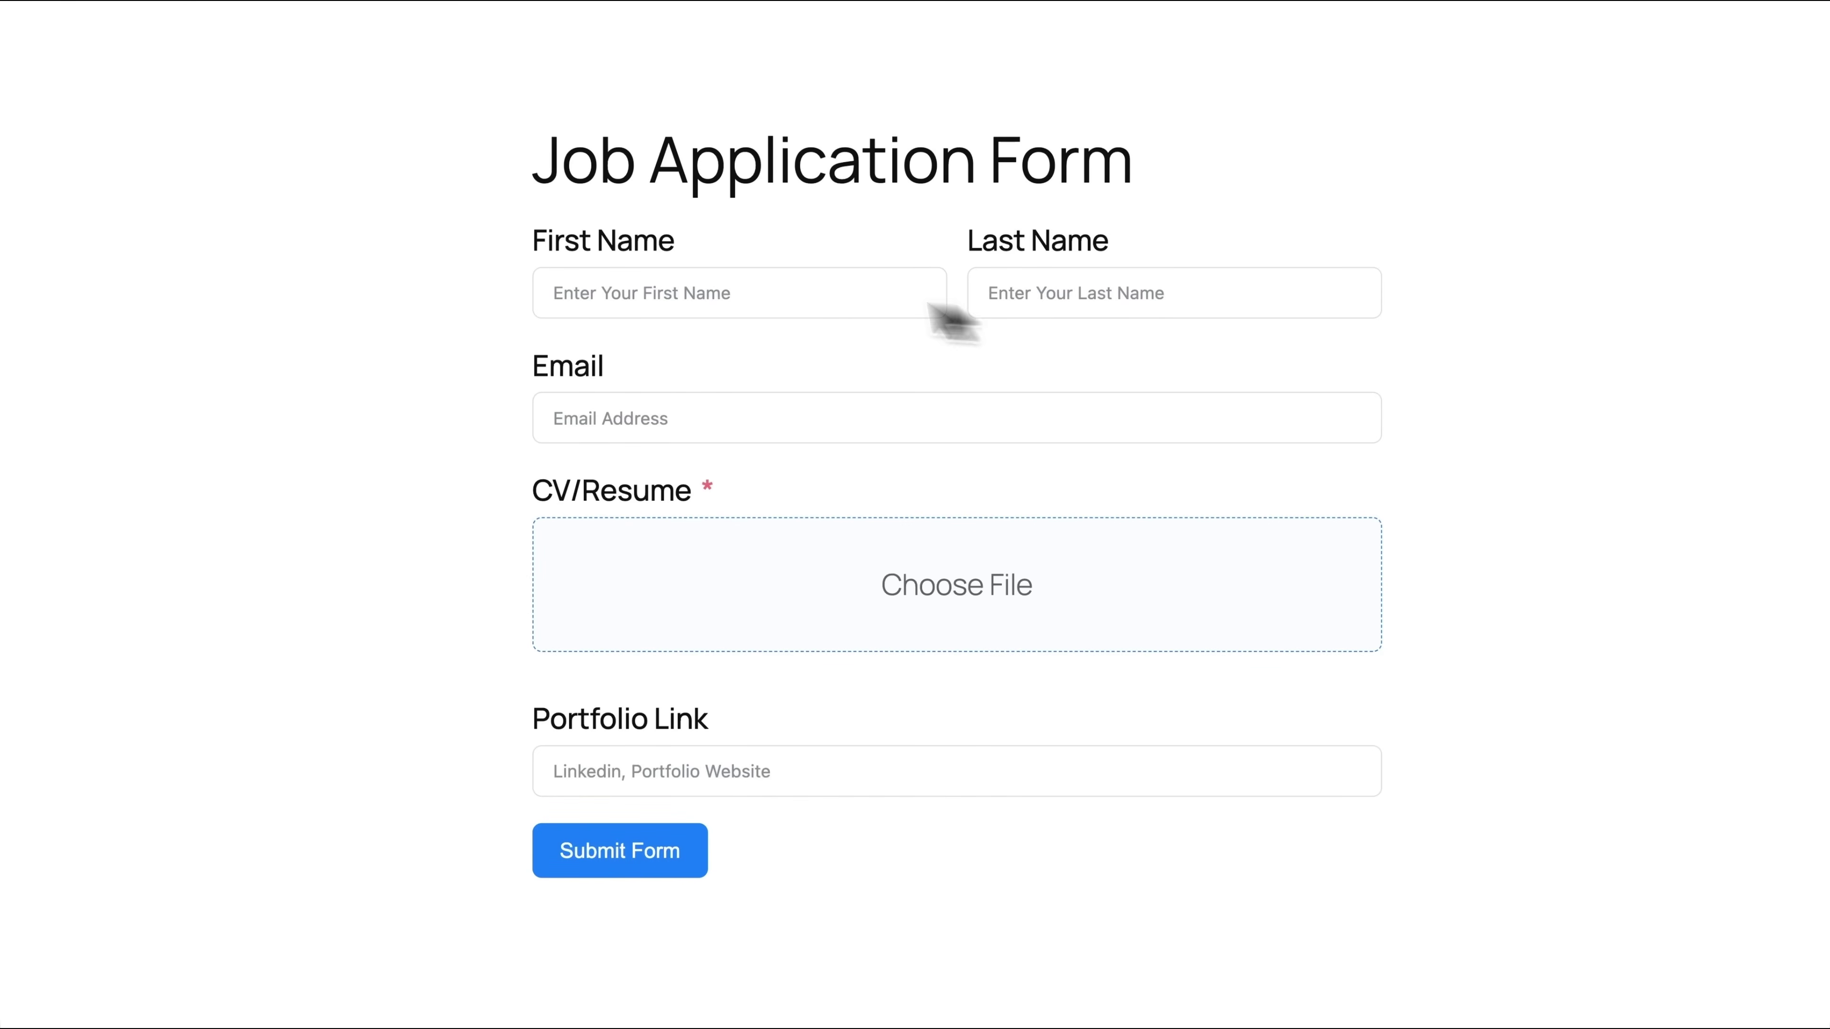
Submit a test application with the applicant's name, e-mail, CV.pdf and portfolio link
click(756, 289)
text(John)
click(1164, 292)
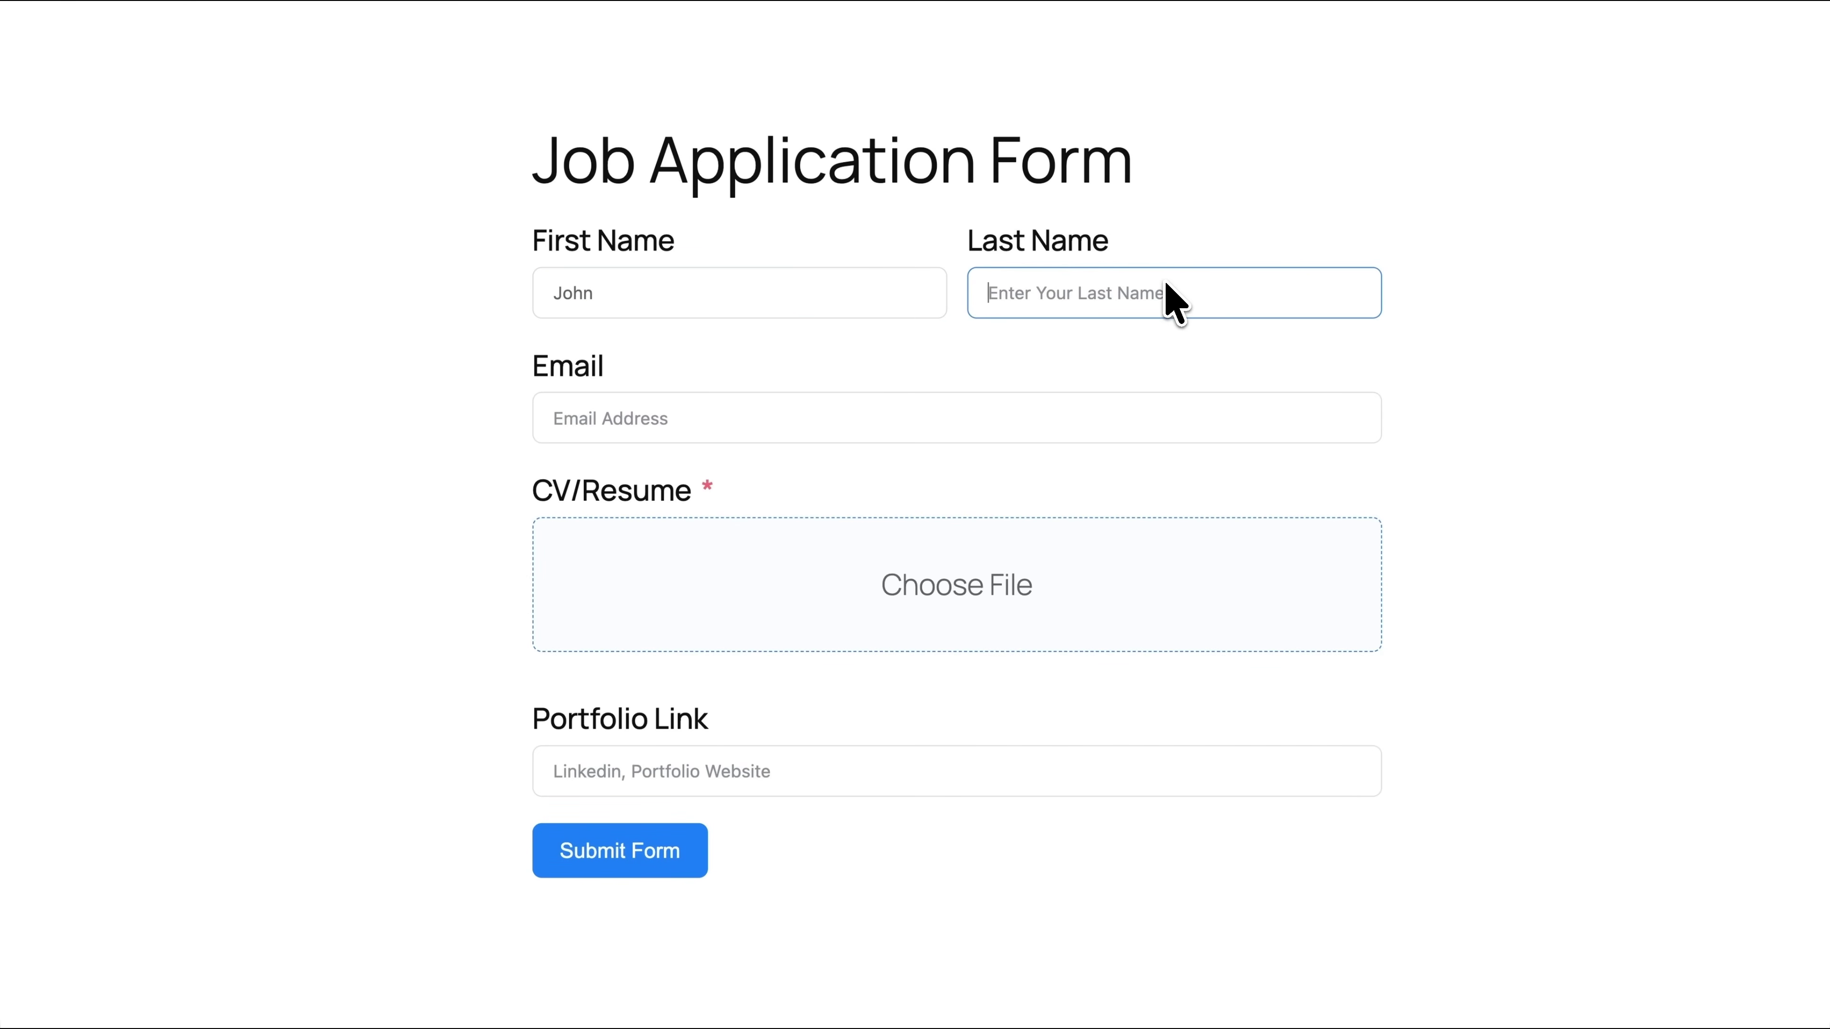
text(Doe)
click(874, 422)
click(1034, 611)
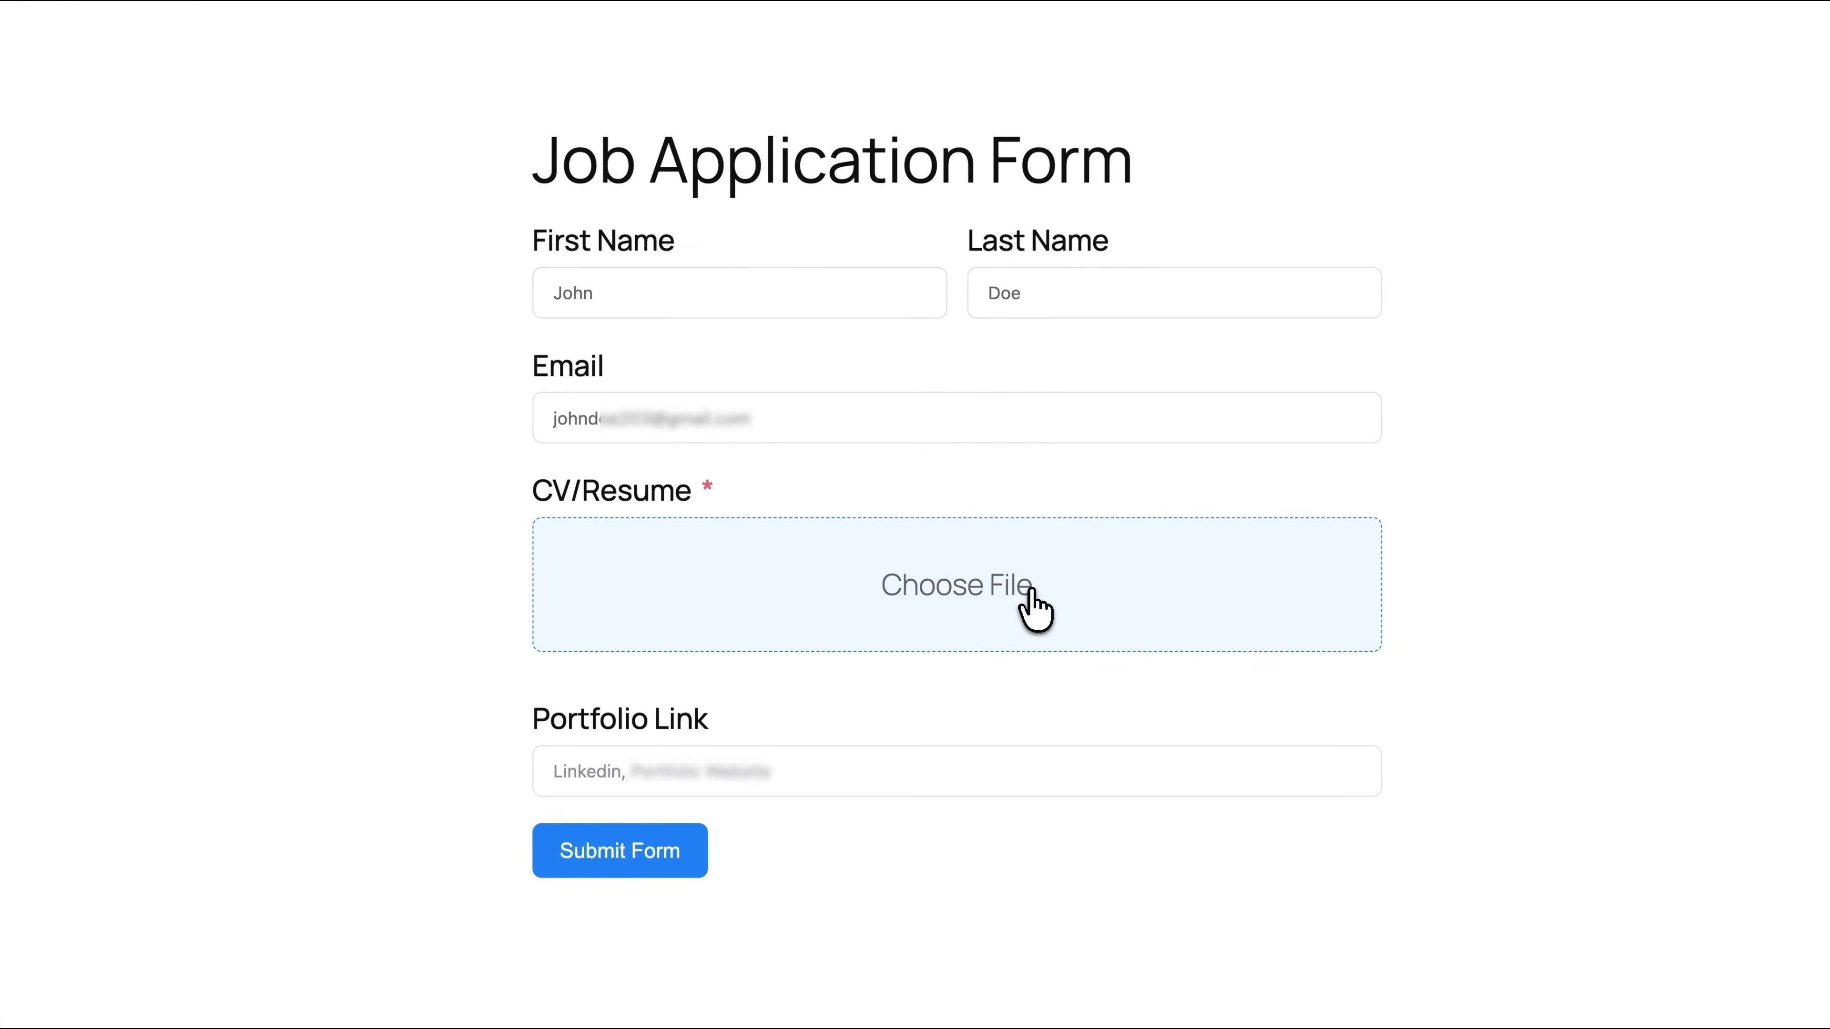
scroll(642, 756, down, 3)
click(639, 713)
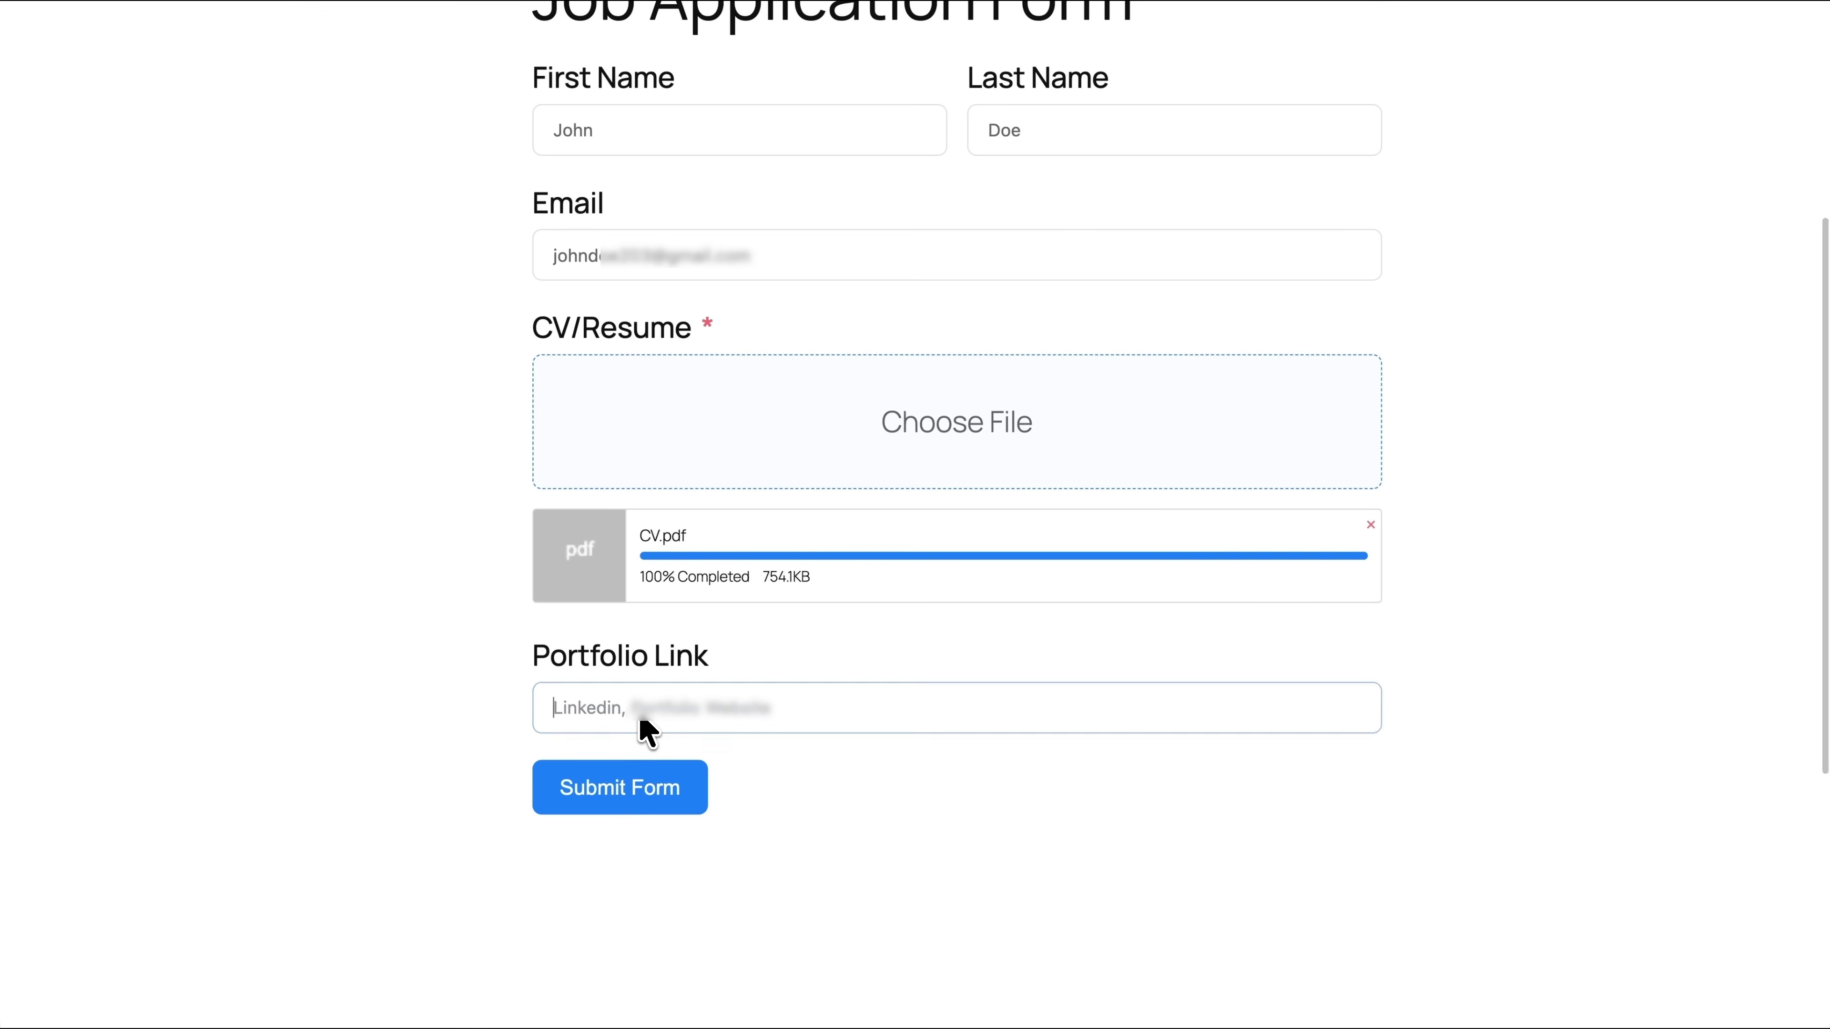
text(https://www.johndoeportfolio.me/)
click(649, 798)
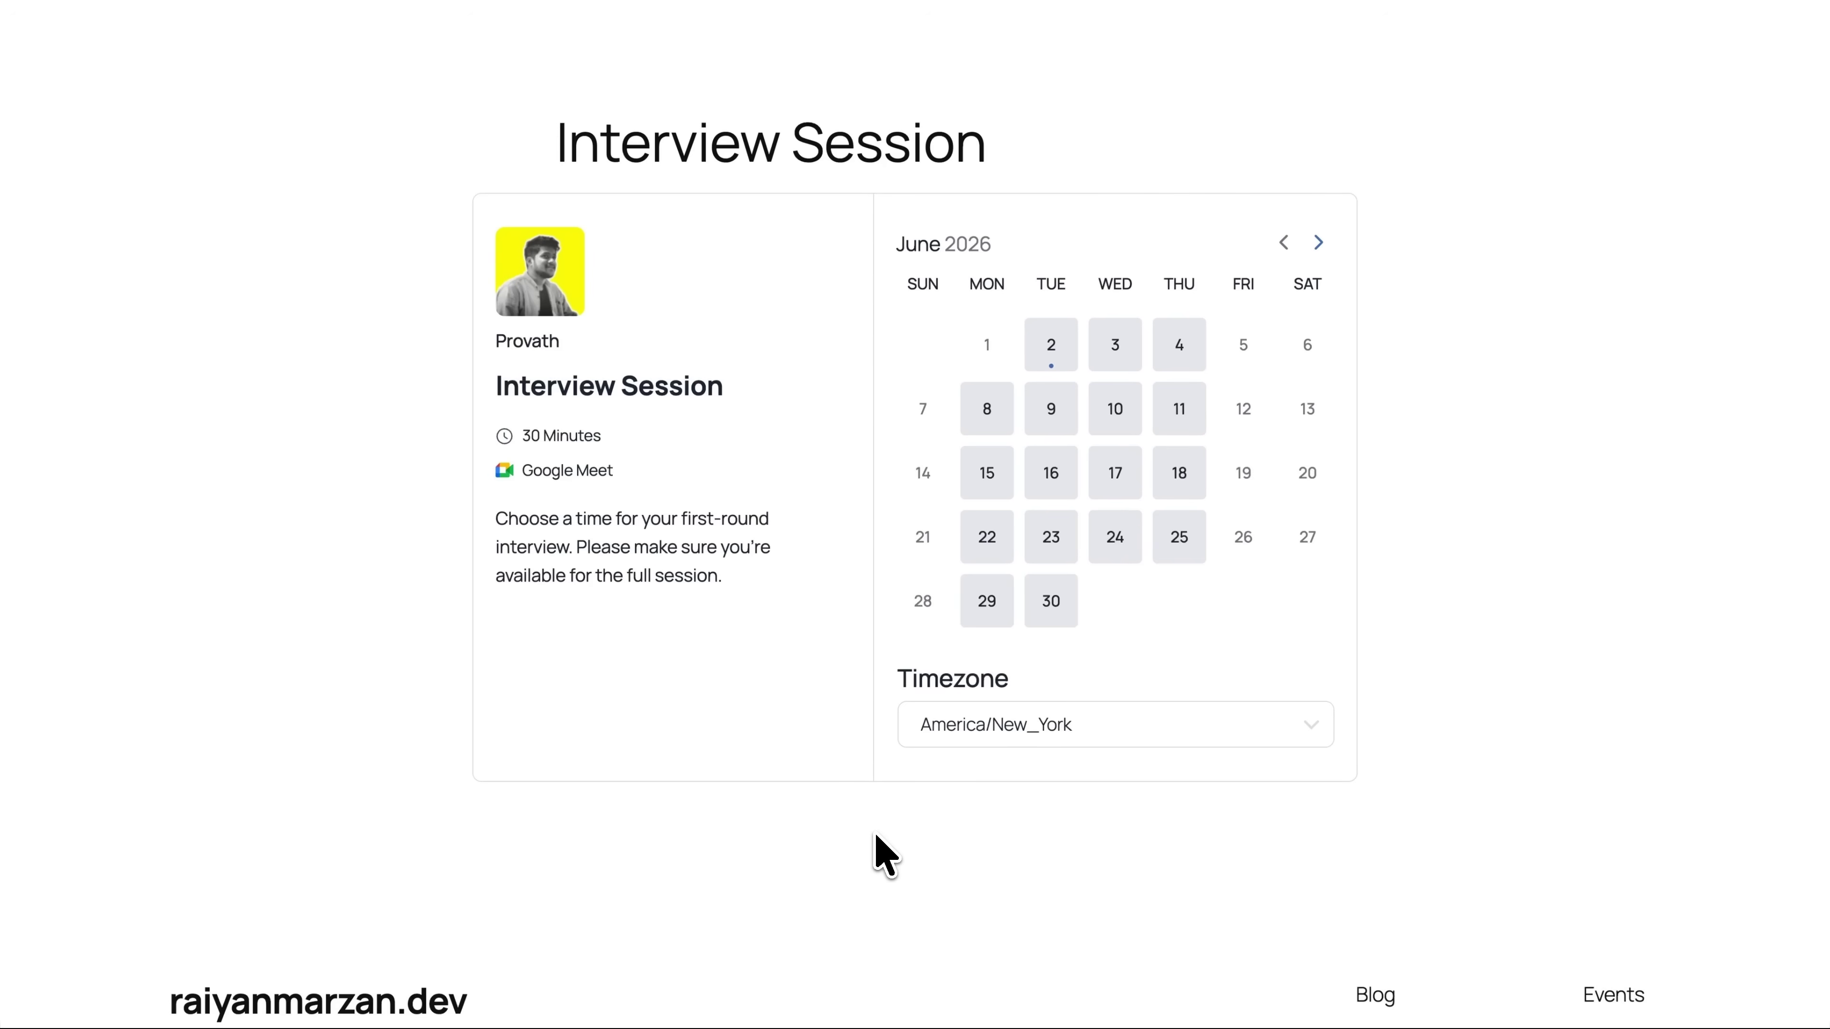
Pick the 11:30 AM slot on June 4, 2026 for the interview
click(1183, 359)
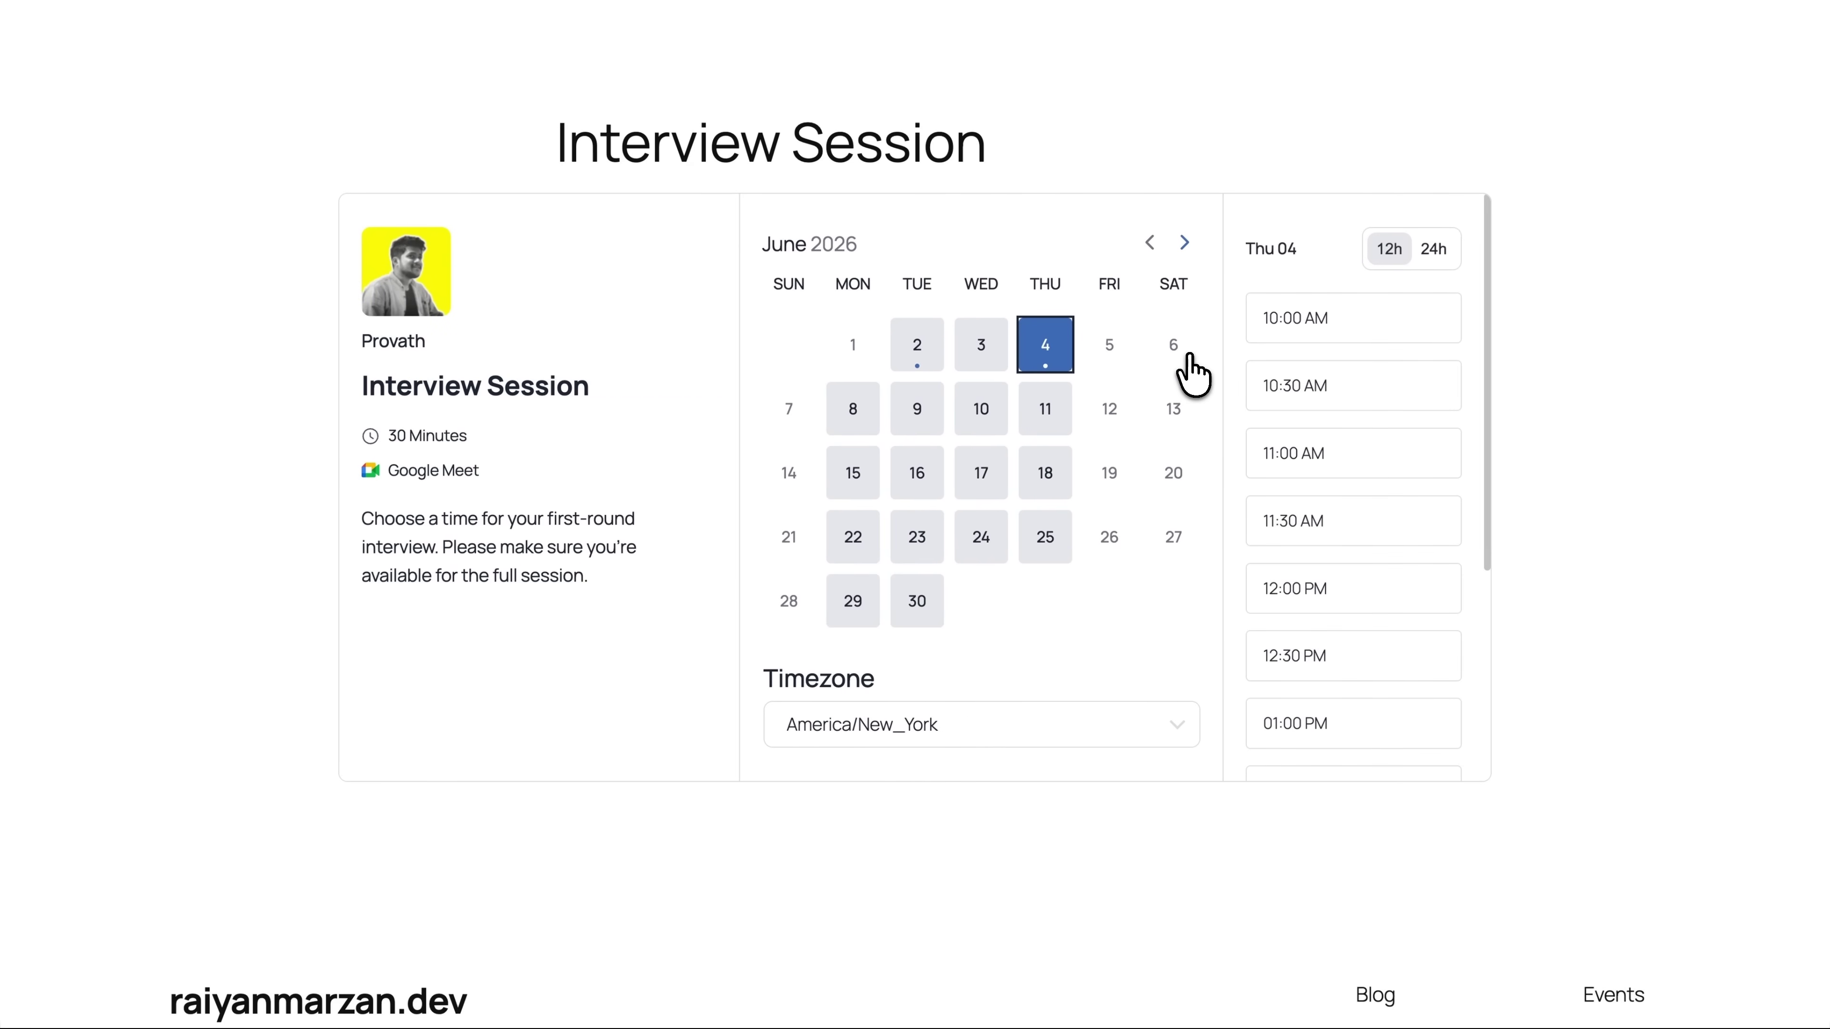
click(1334, 522)
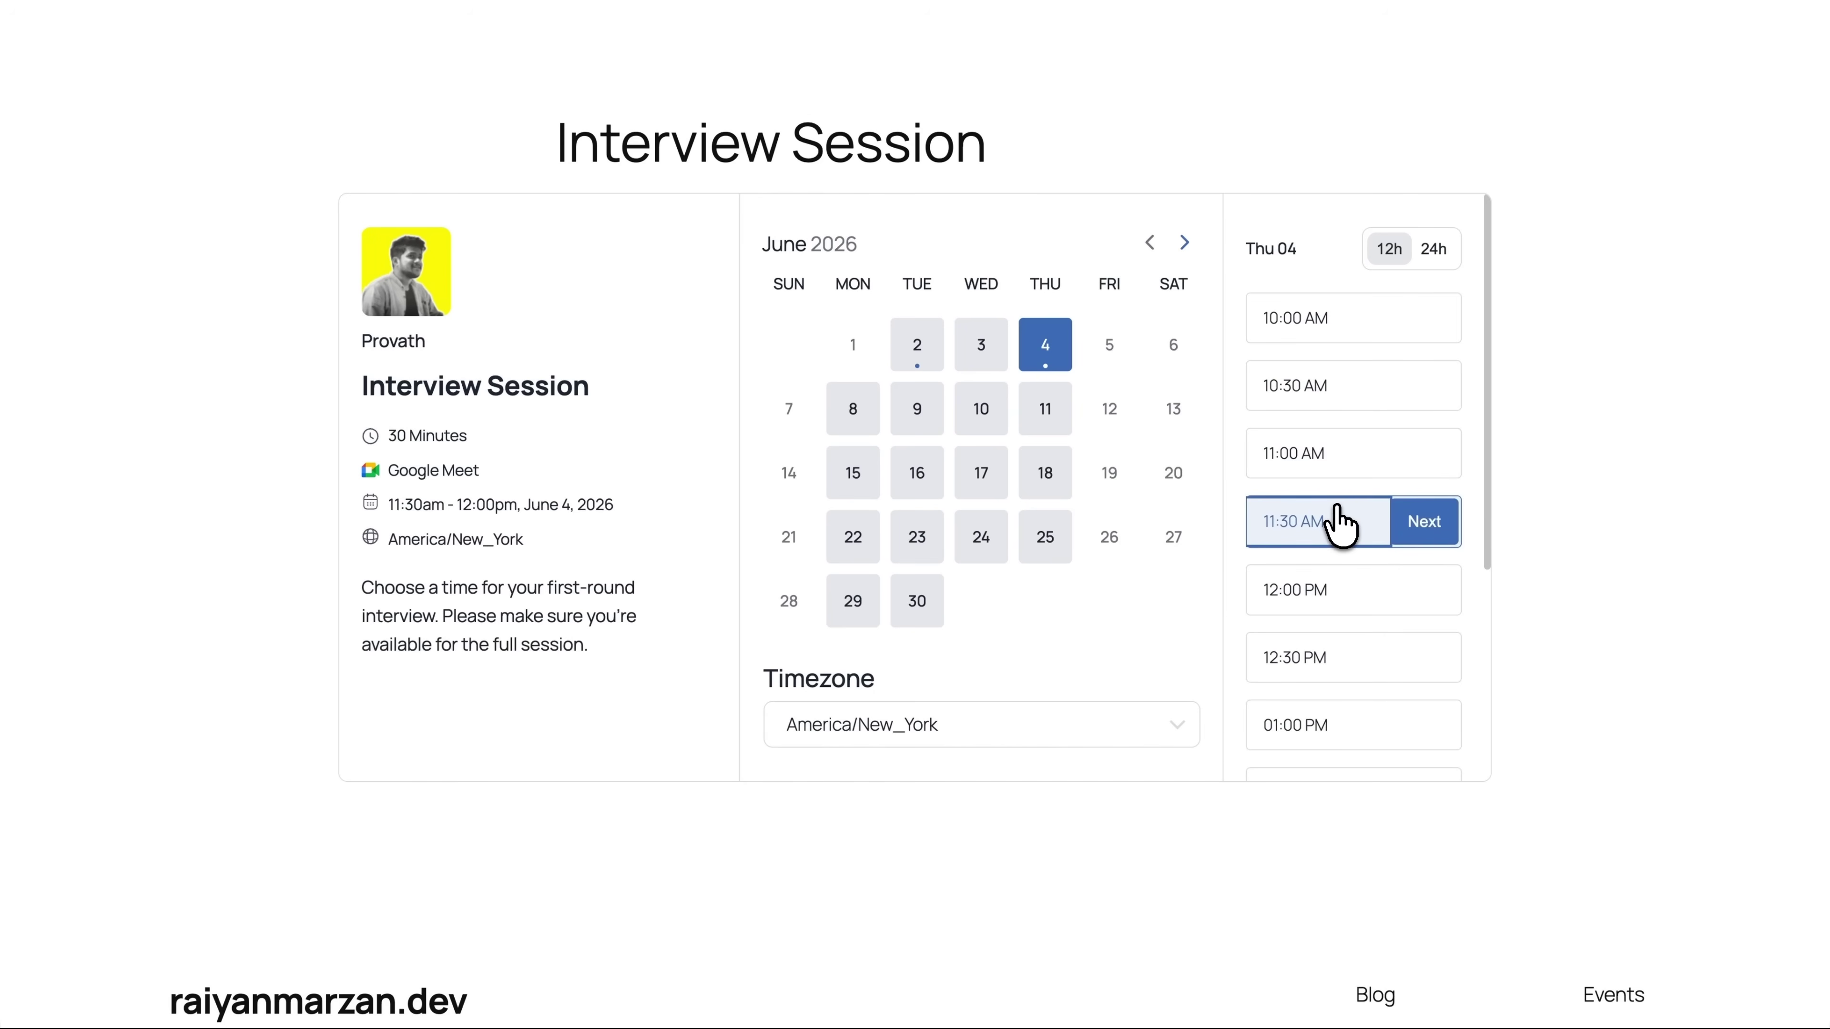
click(1423, 522)
Answer role 'Campaign Manager', salary range, remote Yes and portfolio link, then schedule the meeting
text(Campaign Manager)
click(1103, 655)
text($60,000–$75,000)
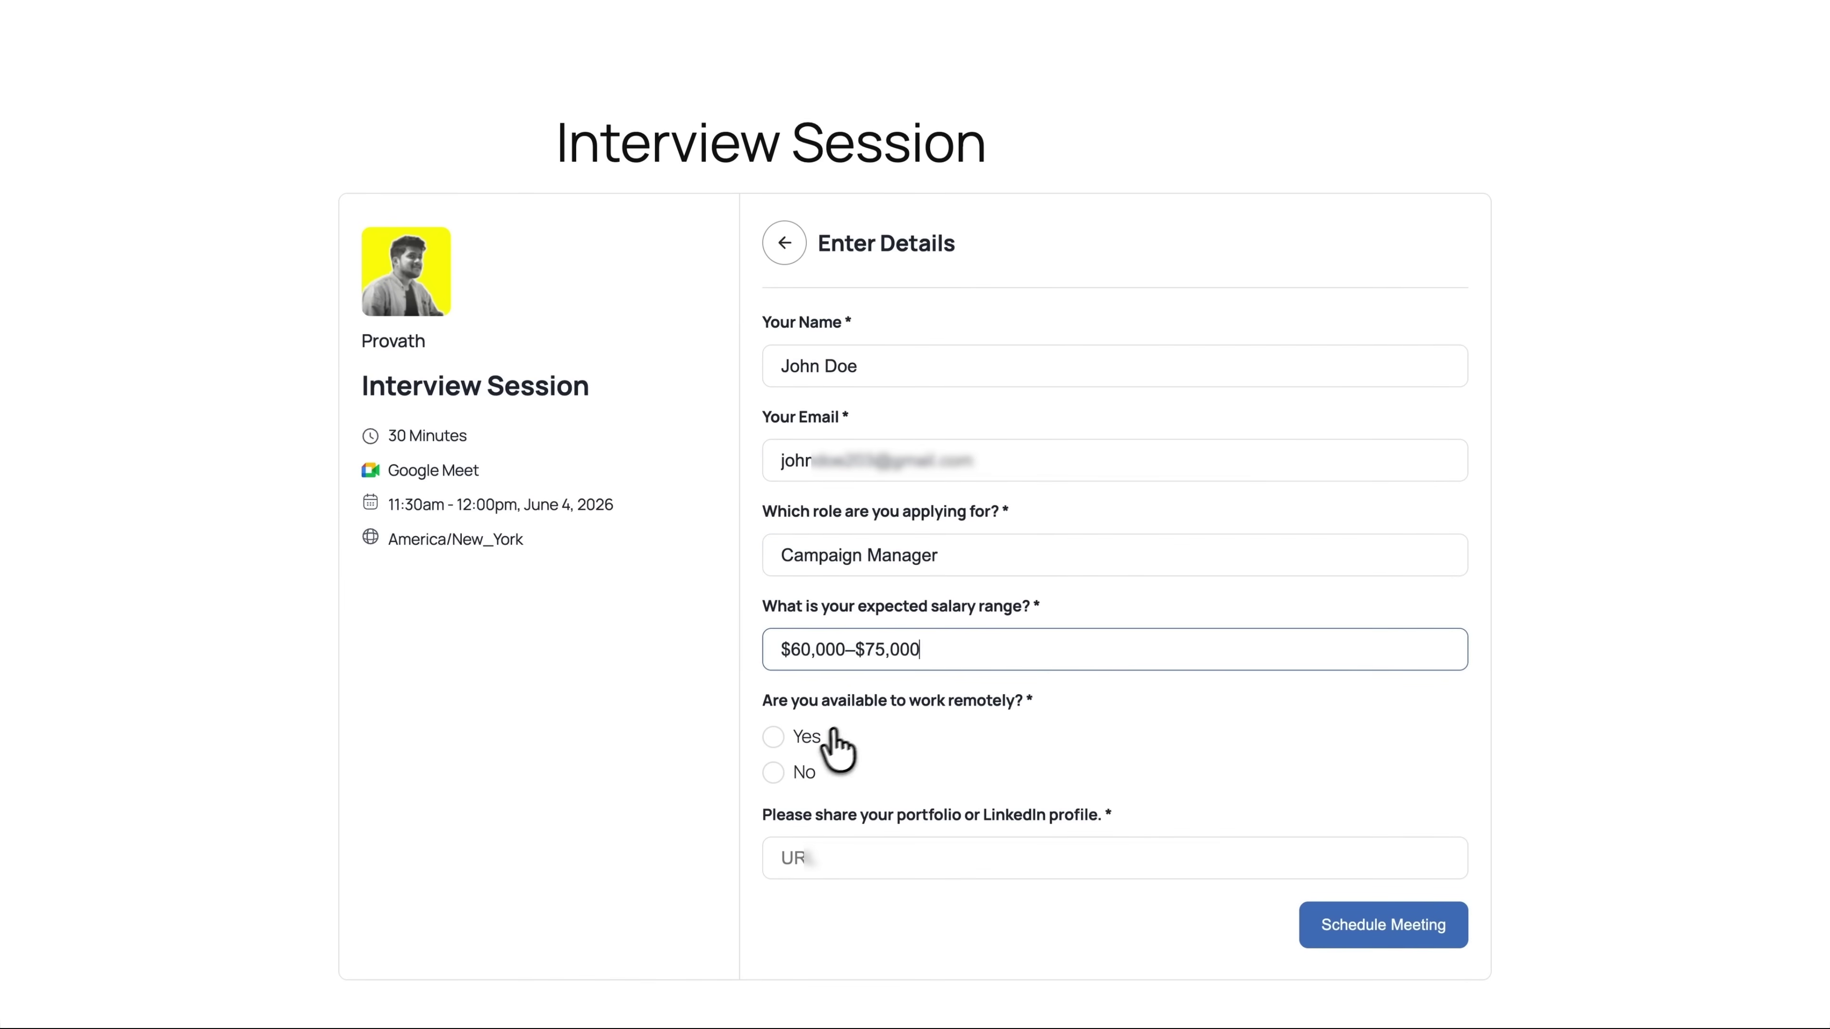
click(835, 731)
click(857, 861)
key(ctrl+v)
click(1370, 935)
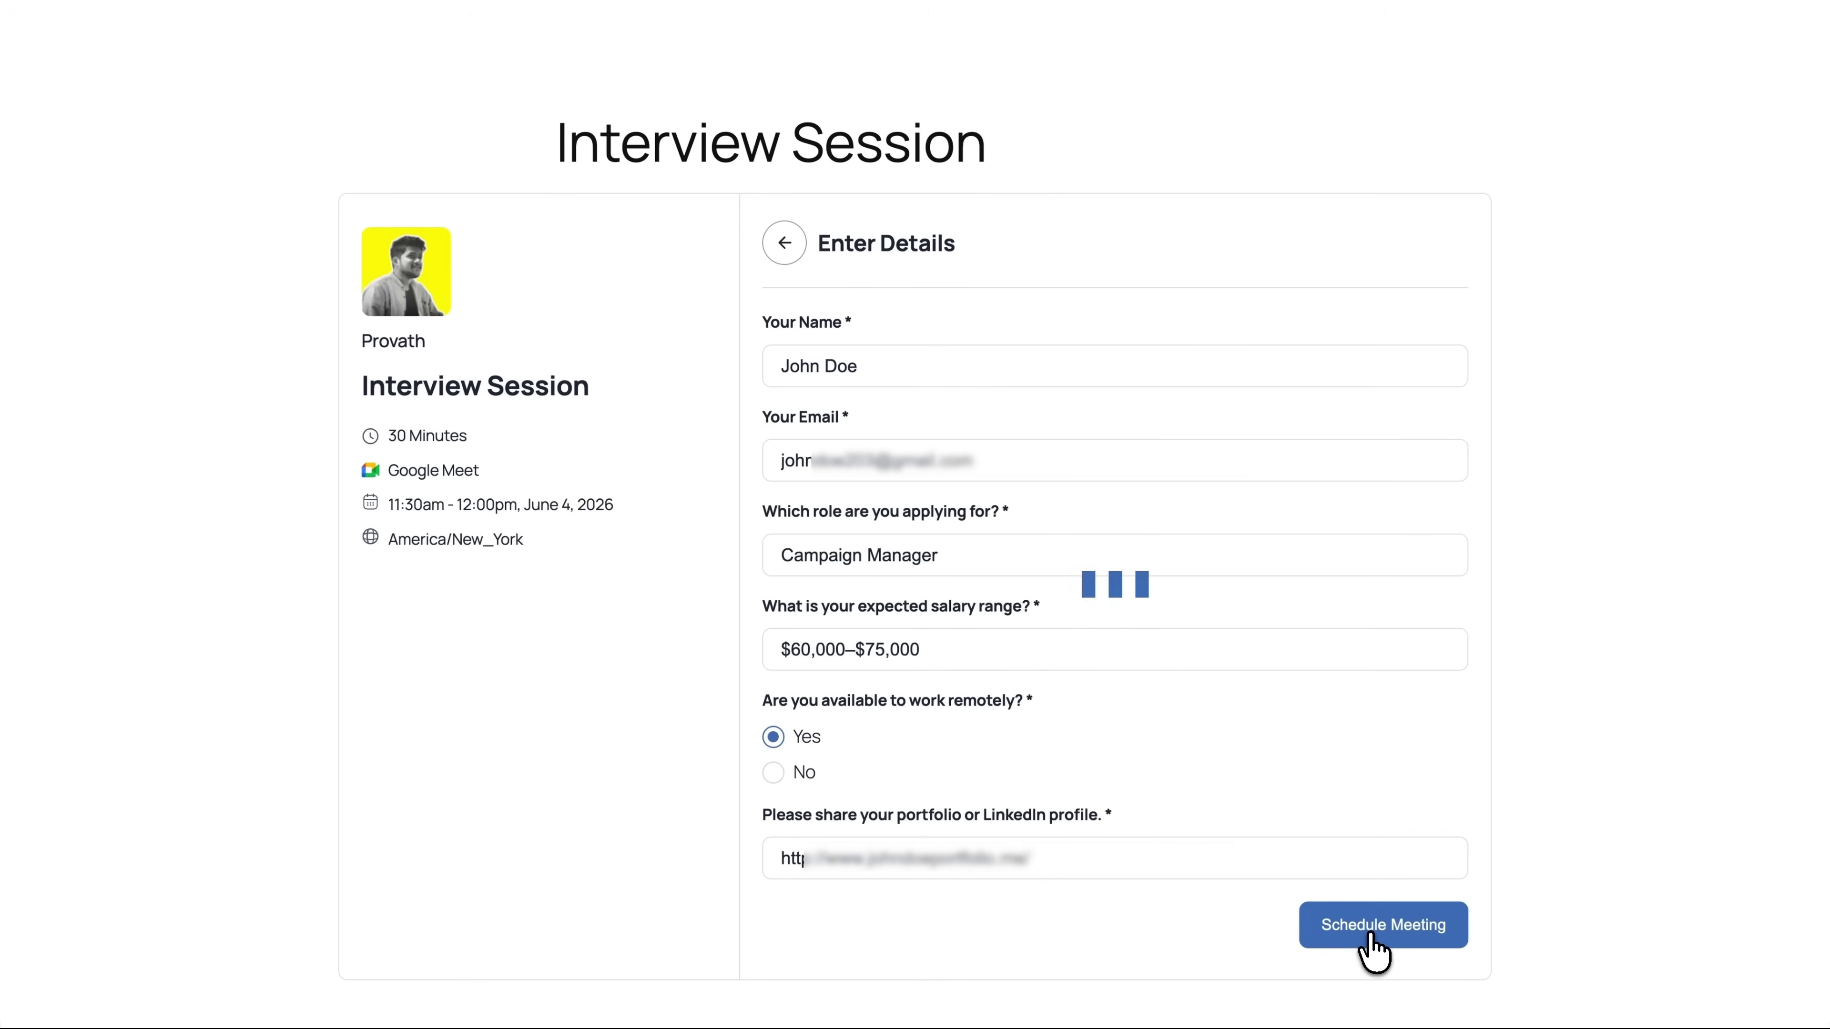